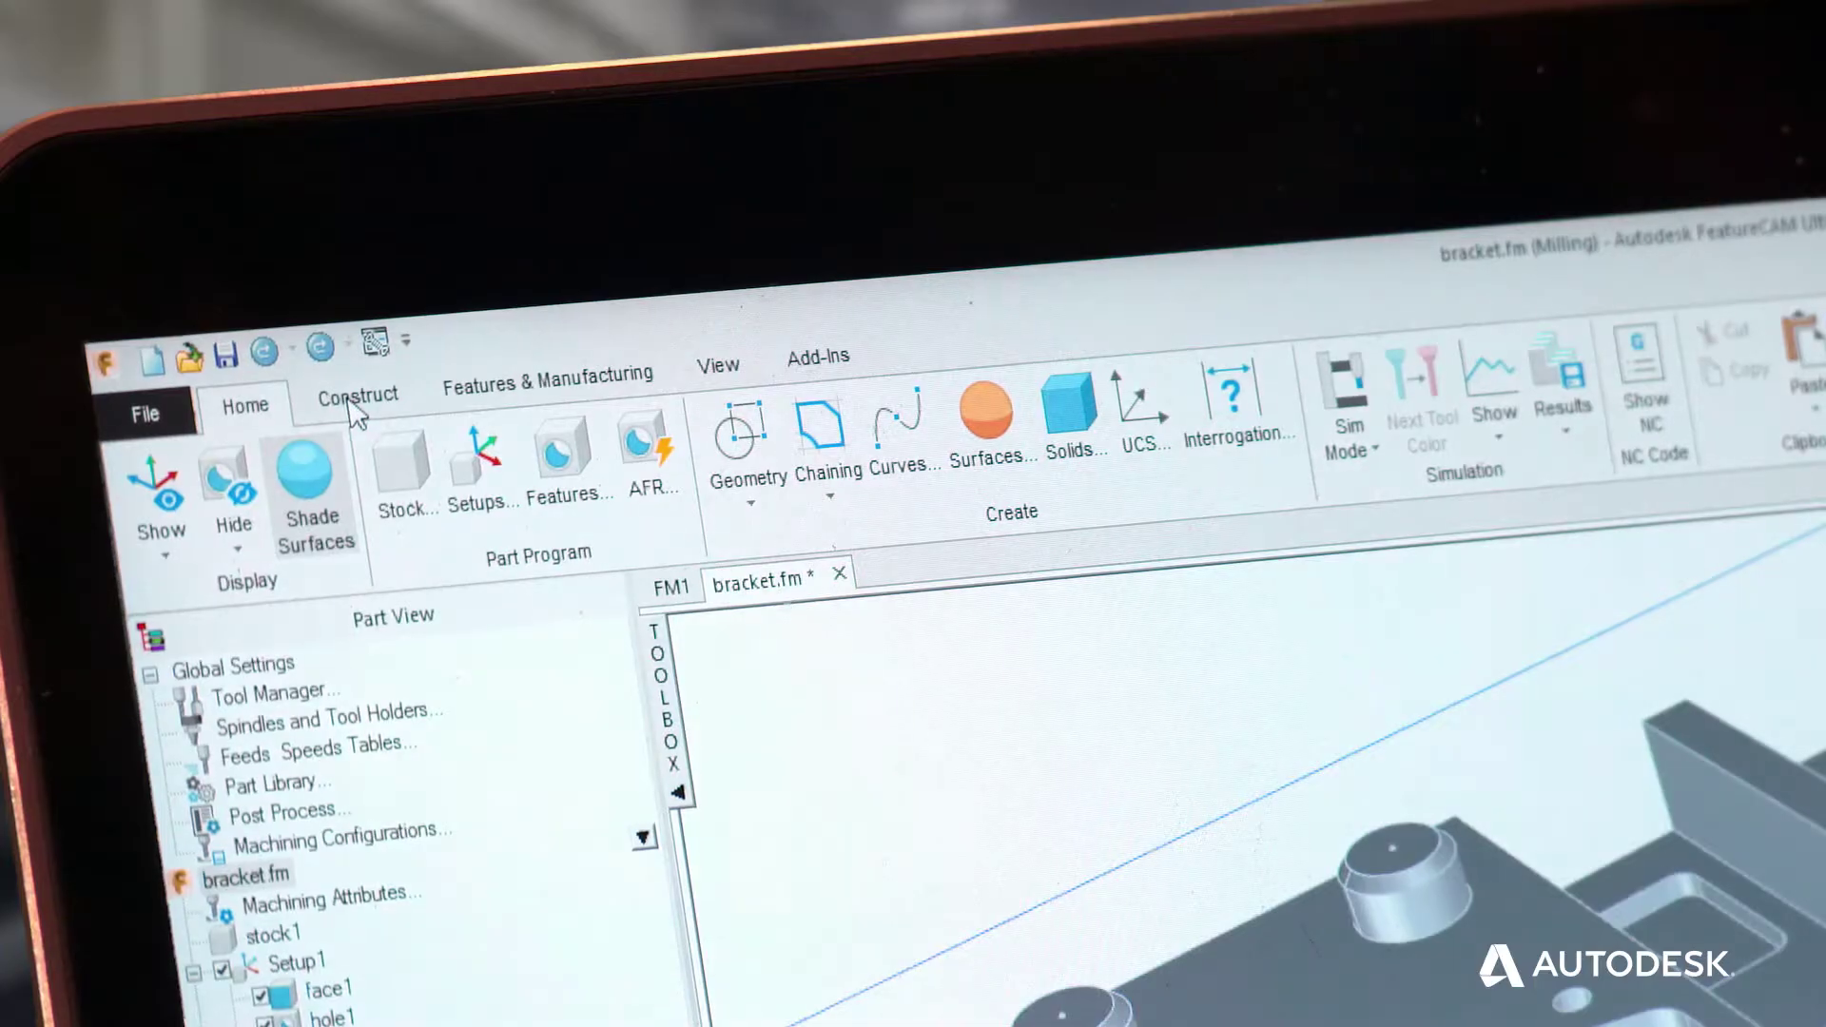
# - Browse the Construct and Features & Manufacturing tabs and the mill-from-curves feature options
pyautogui.click(355, 413)
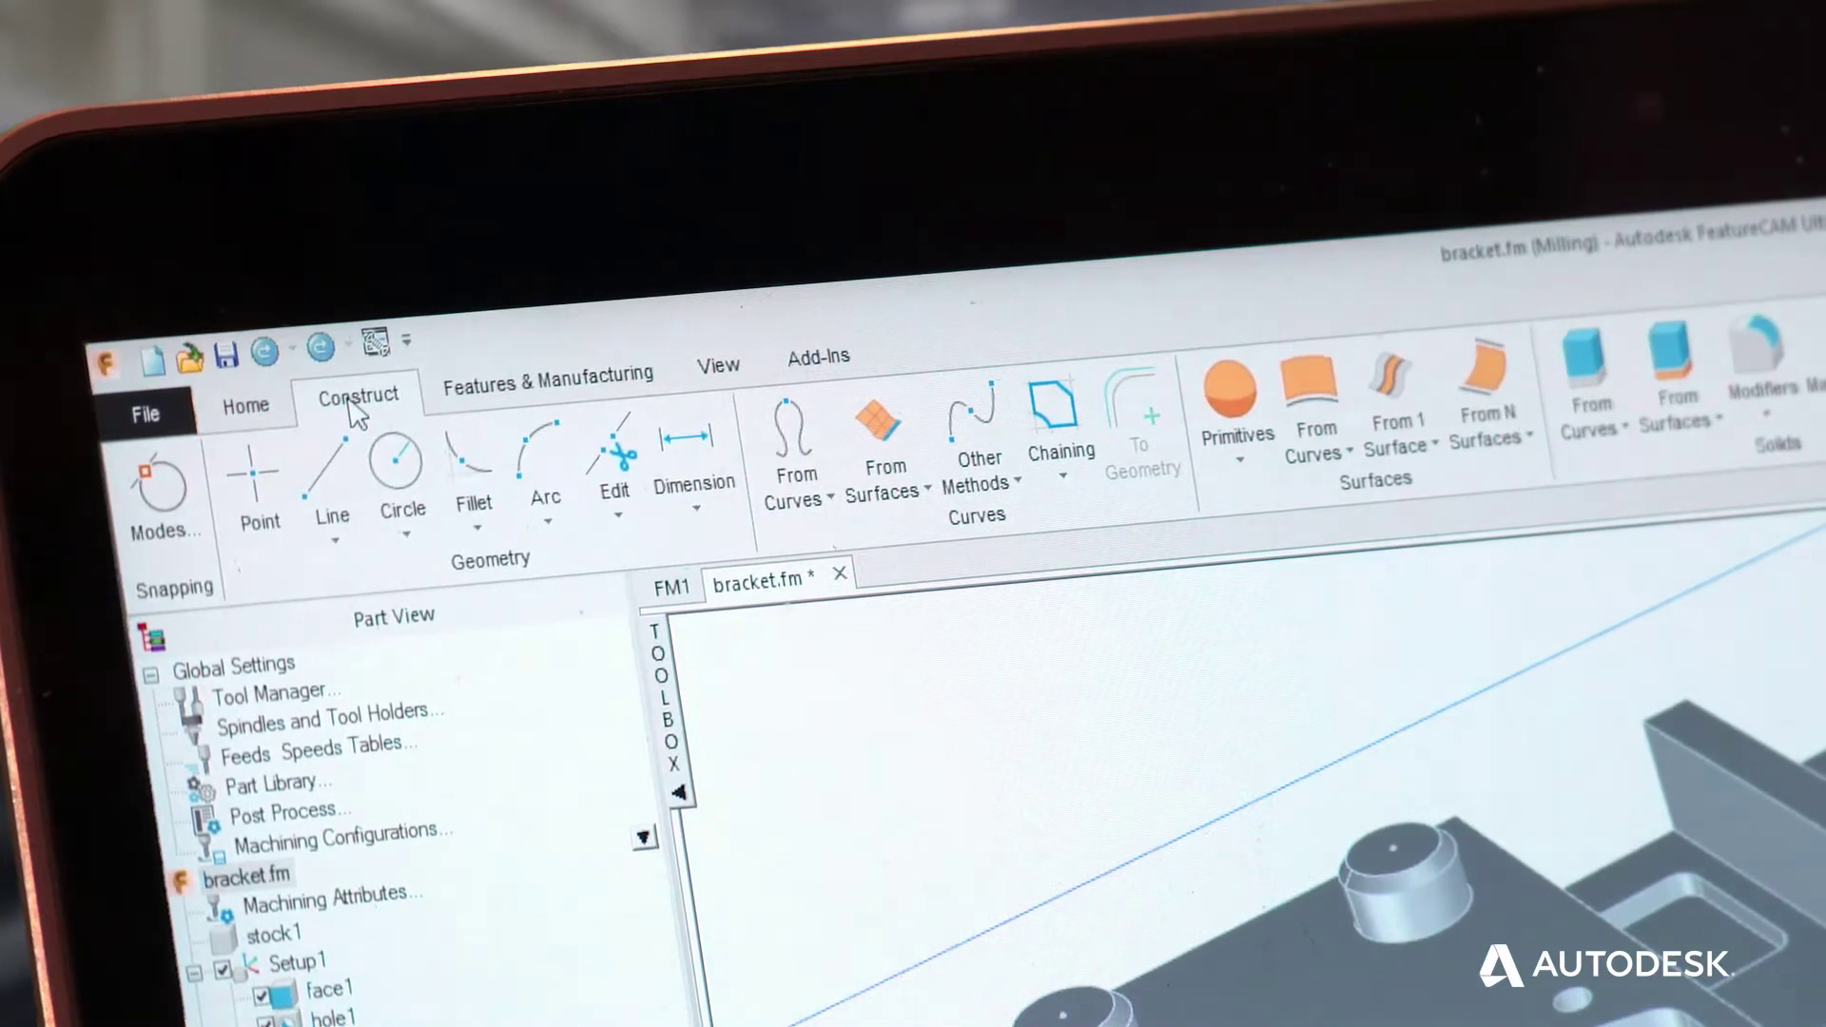
pyautogui.click(582, 398)
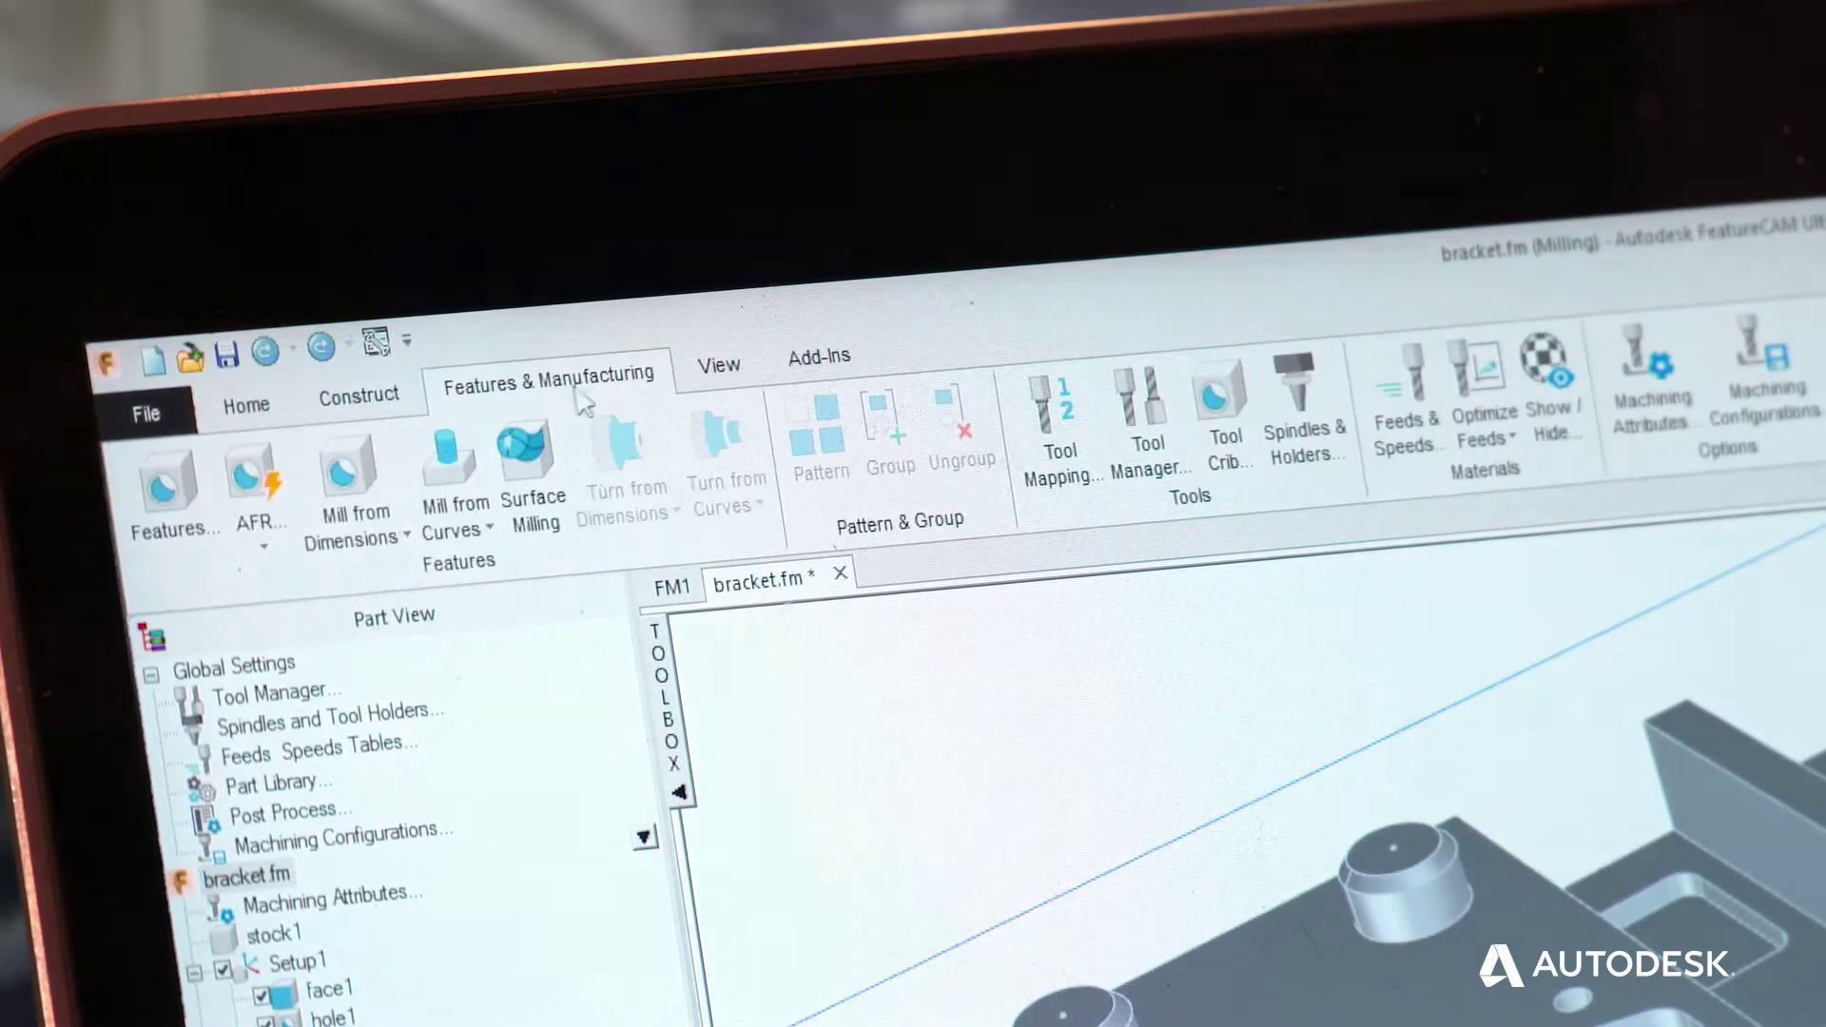
pyautogui.click(462, 542)
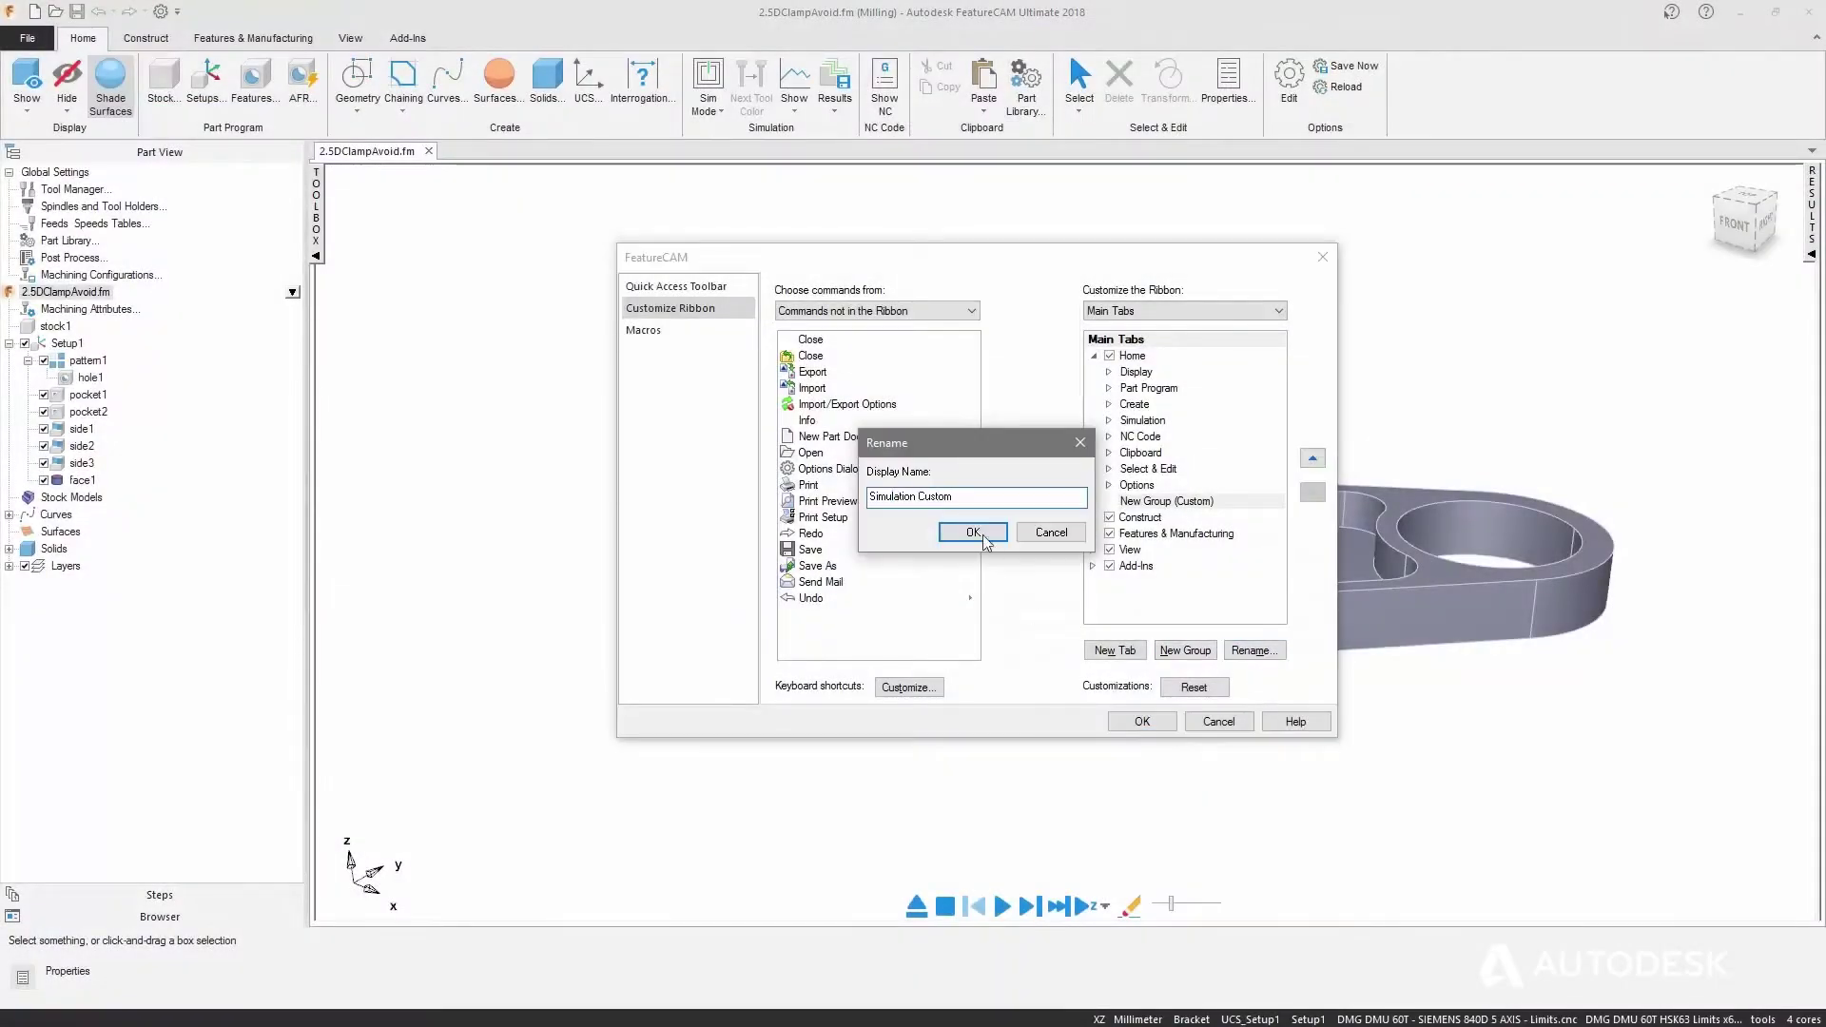
# - Name the new group Simulation Custom and expand the Simulation commands under Main Tabs
pyautogui.click(975, 533)
pyautogui.click(923, 352)
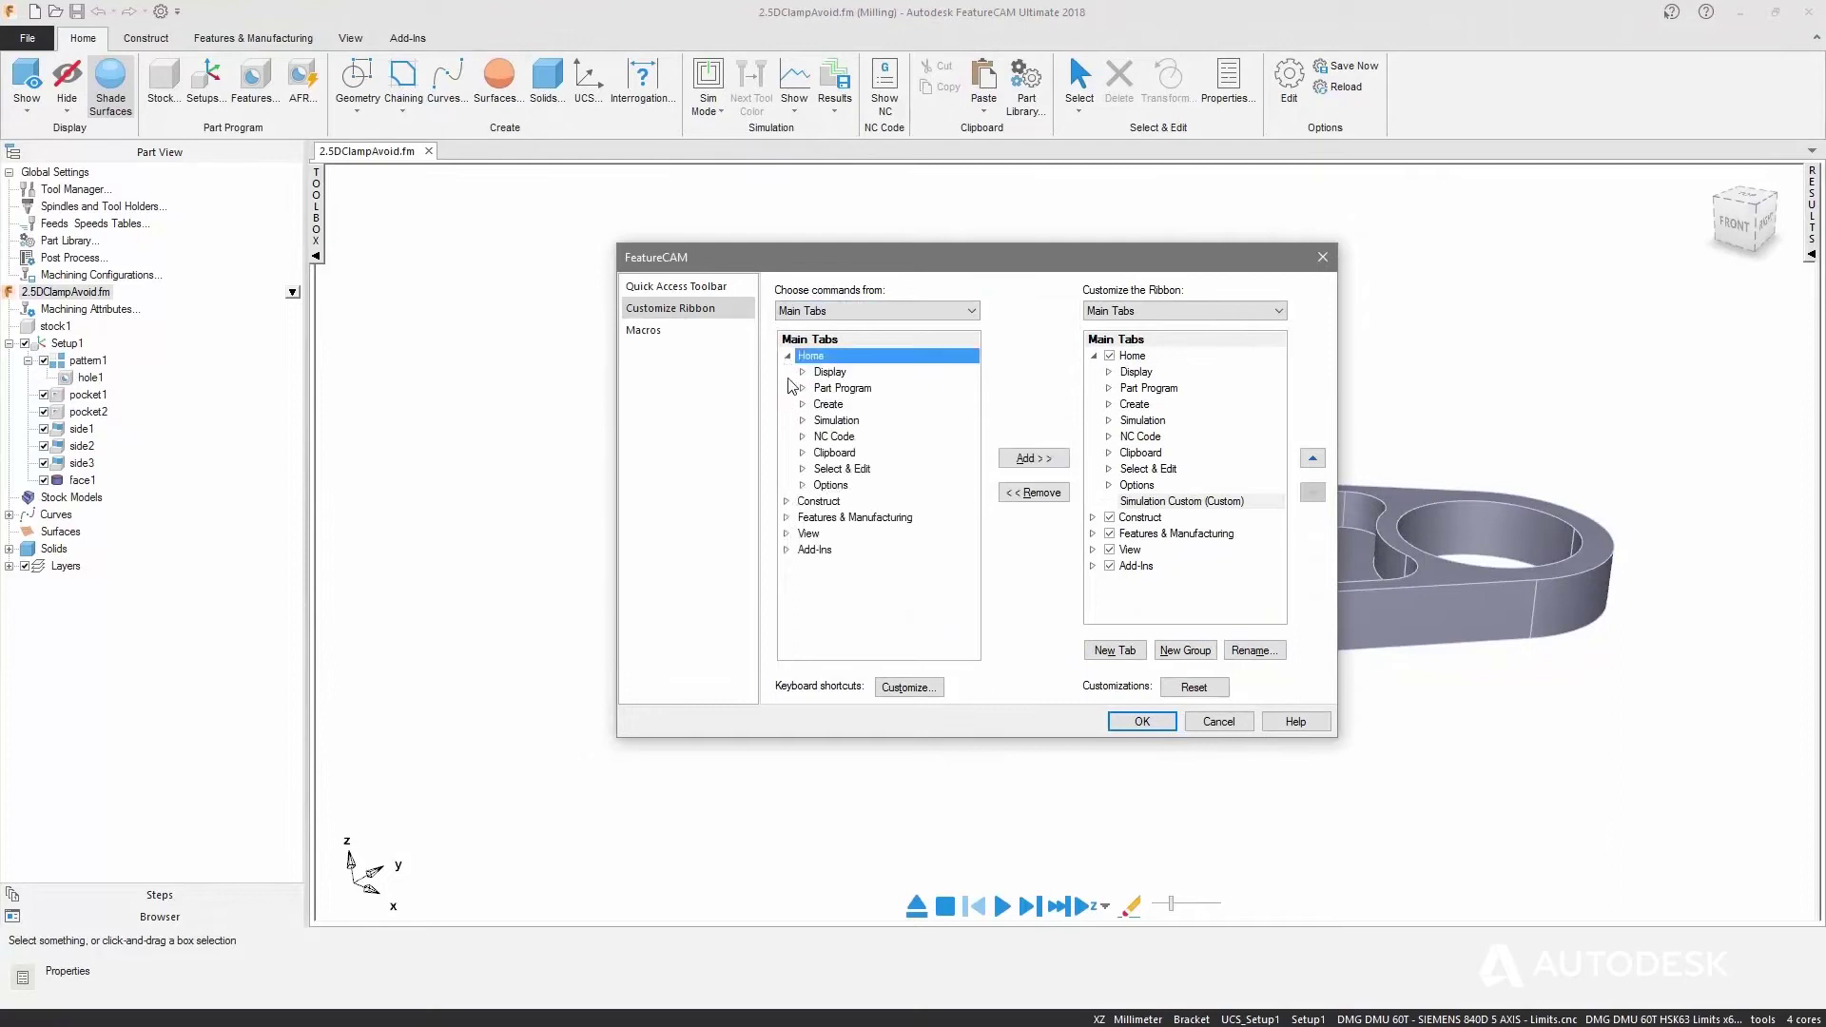
pyautogui.doubleClick(834, 419)
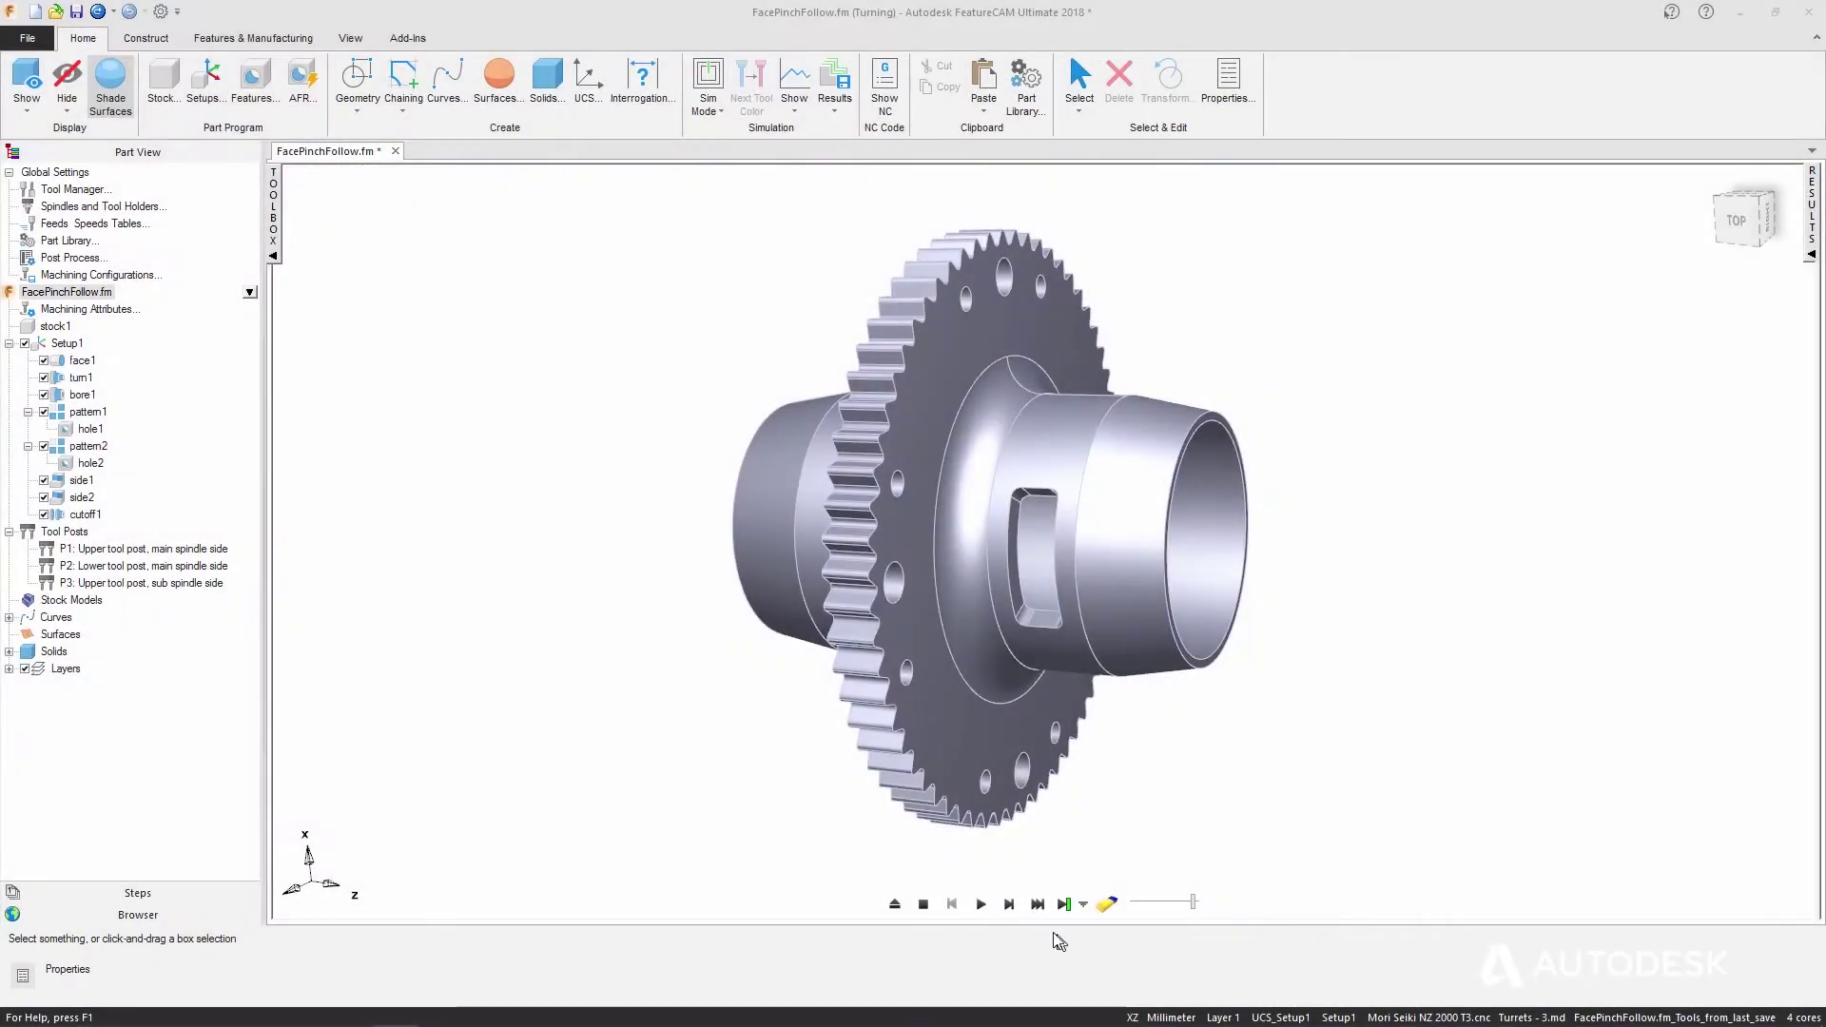
# - Run the turning simulation to its end and view its NC code in the Multi-Channel Editor
pyautogui.click(1037, 906)
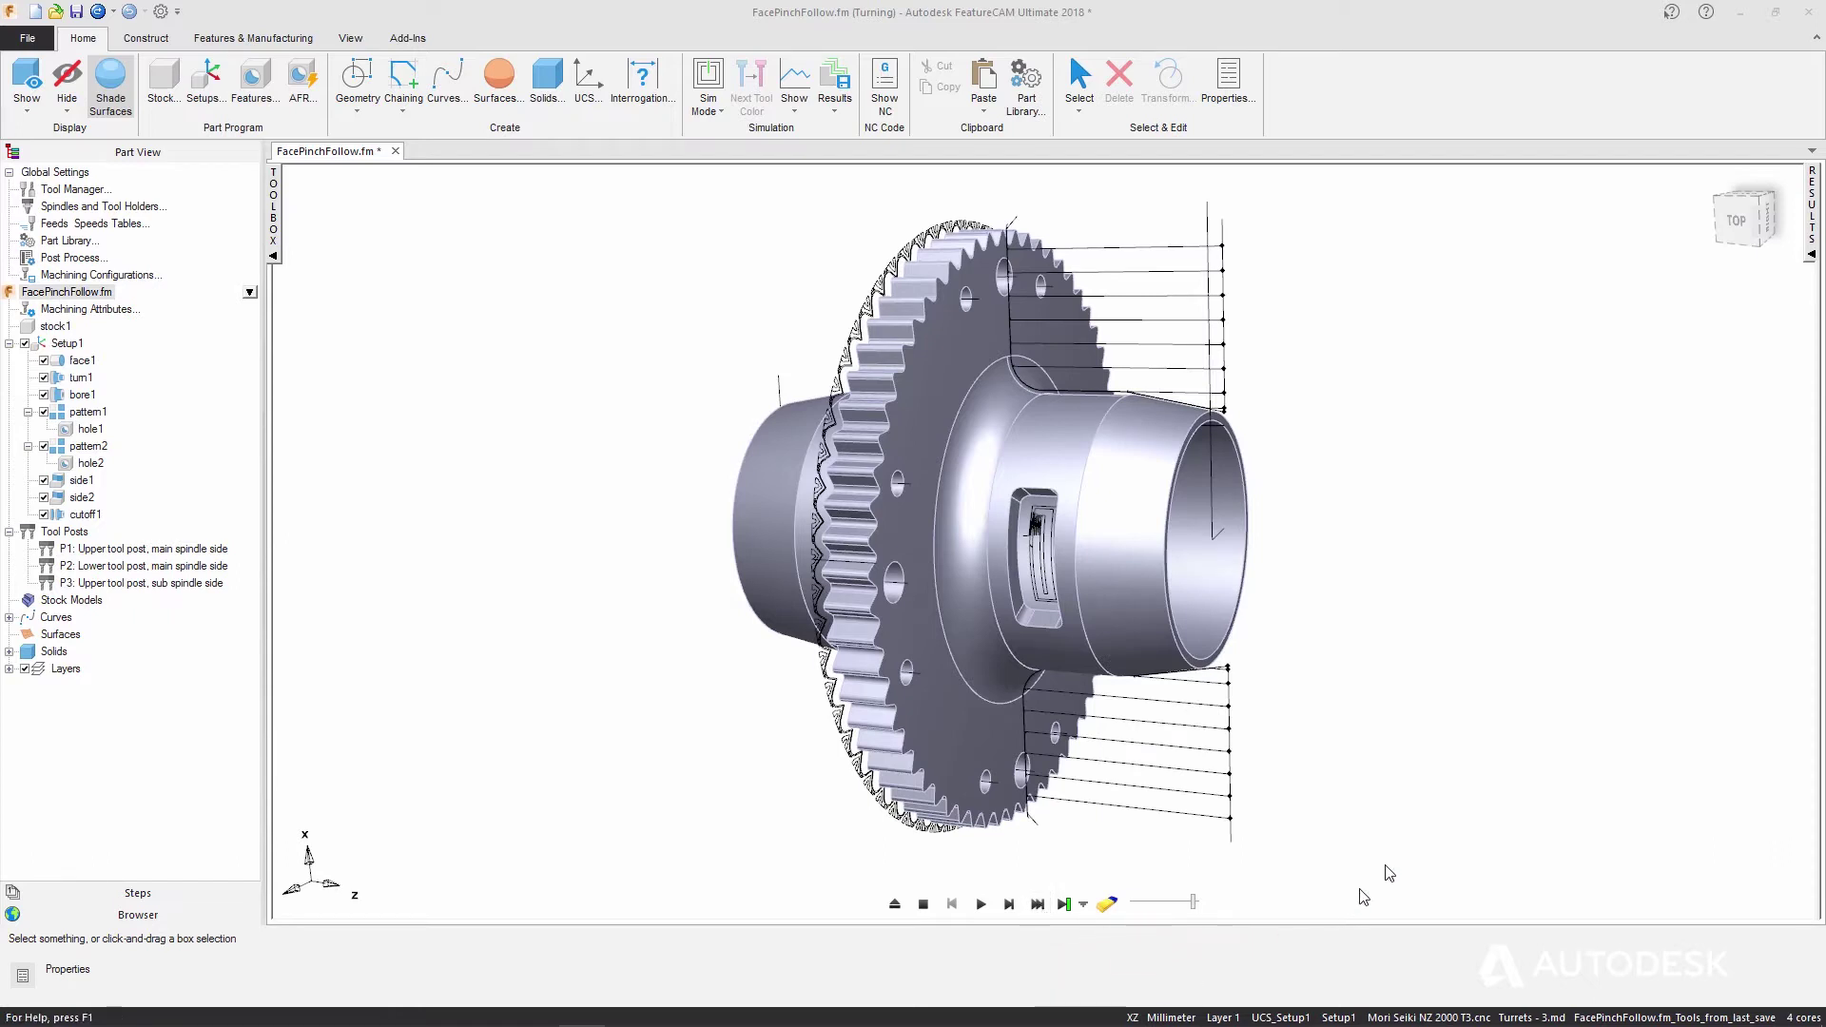
pyautogui.click(1809, 251)
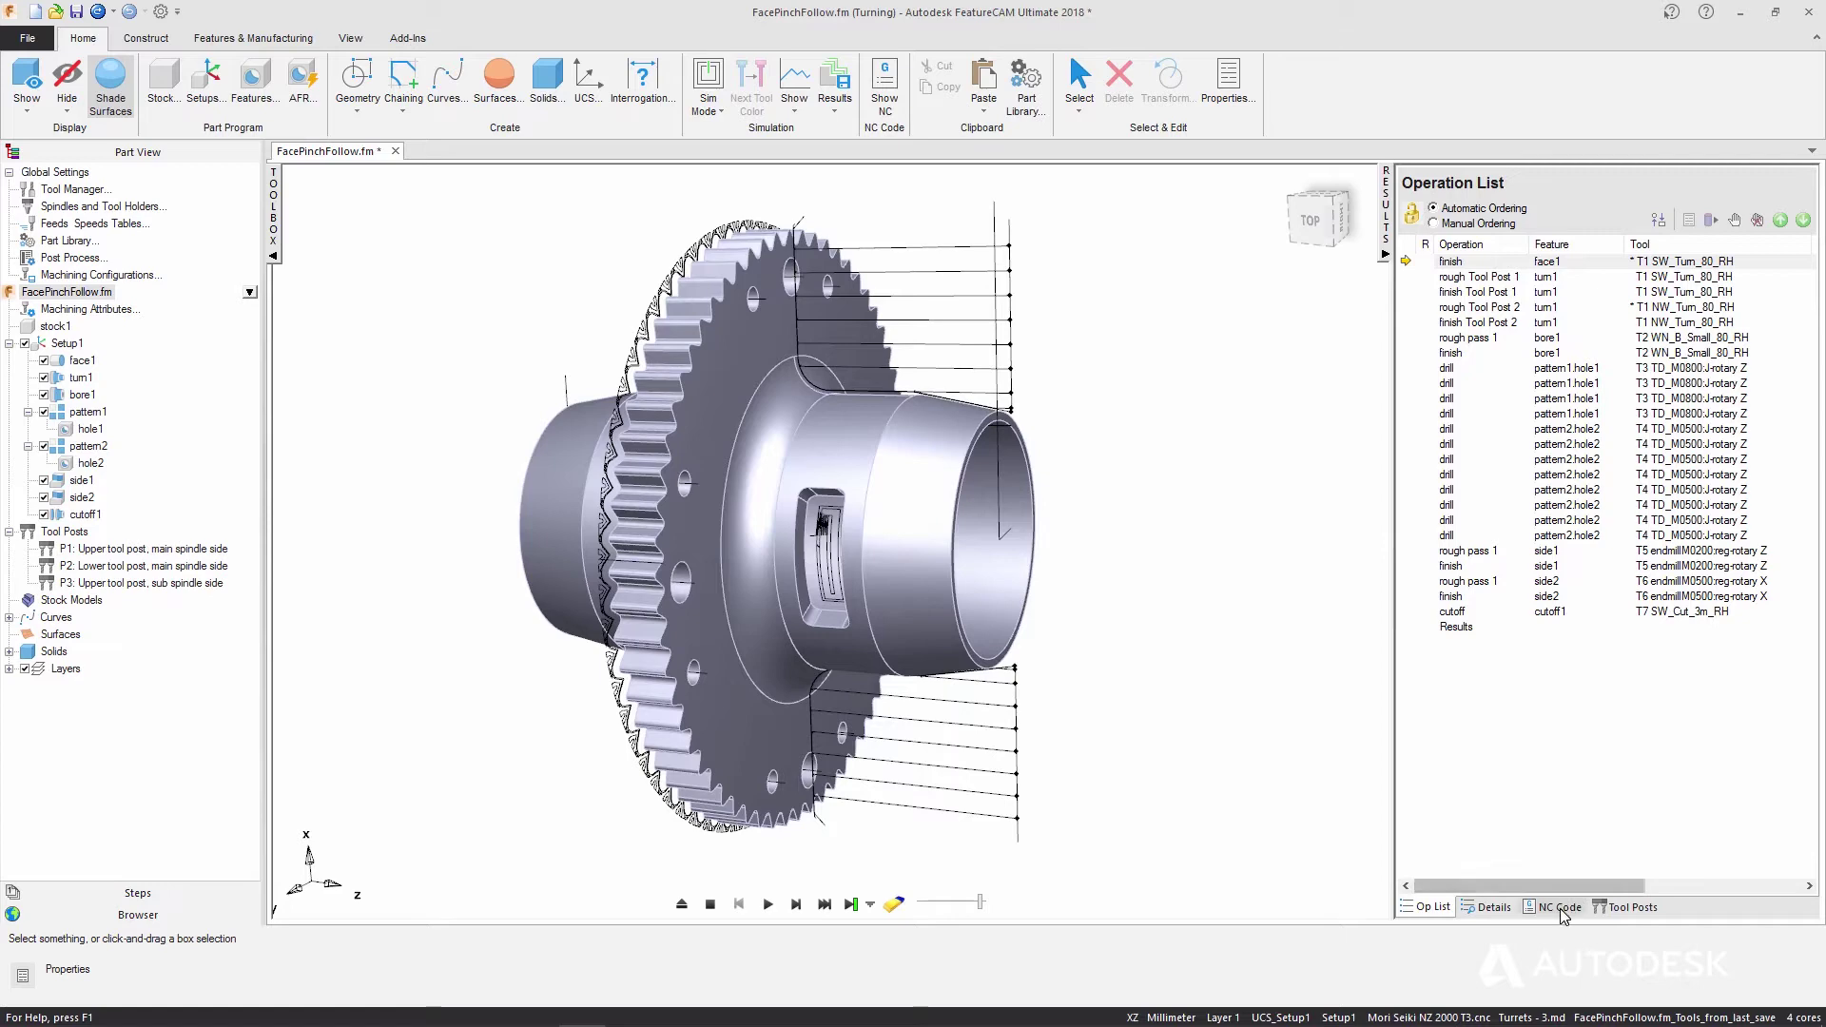
pyautogui.click(1559, 908)
pyautogui.click(1798, 237)
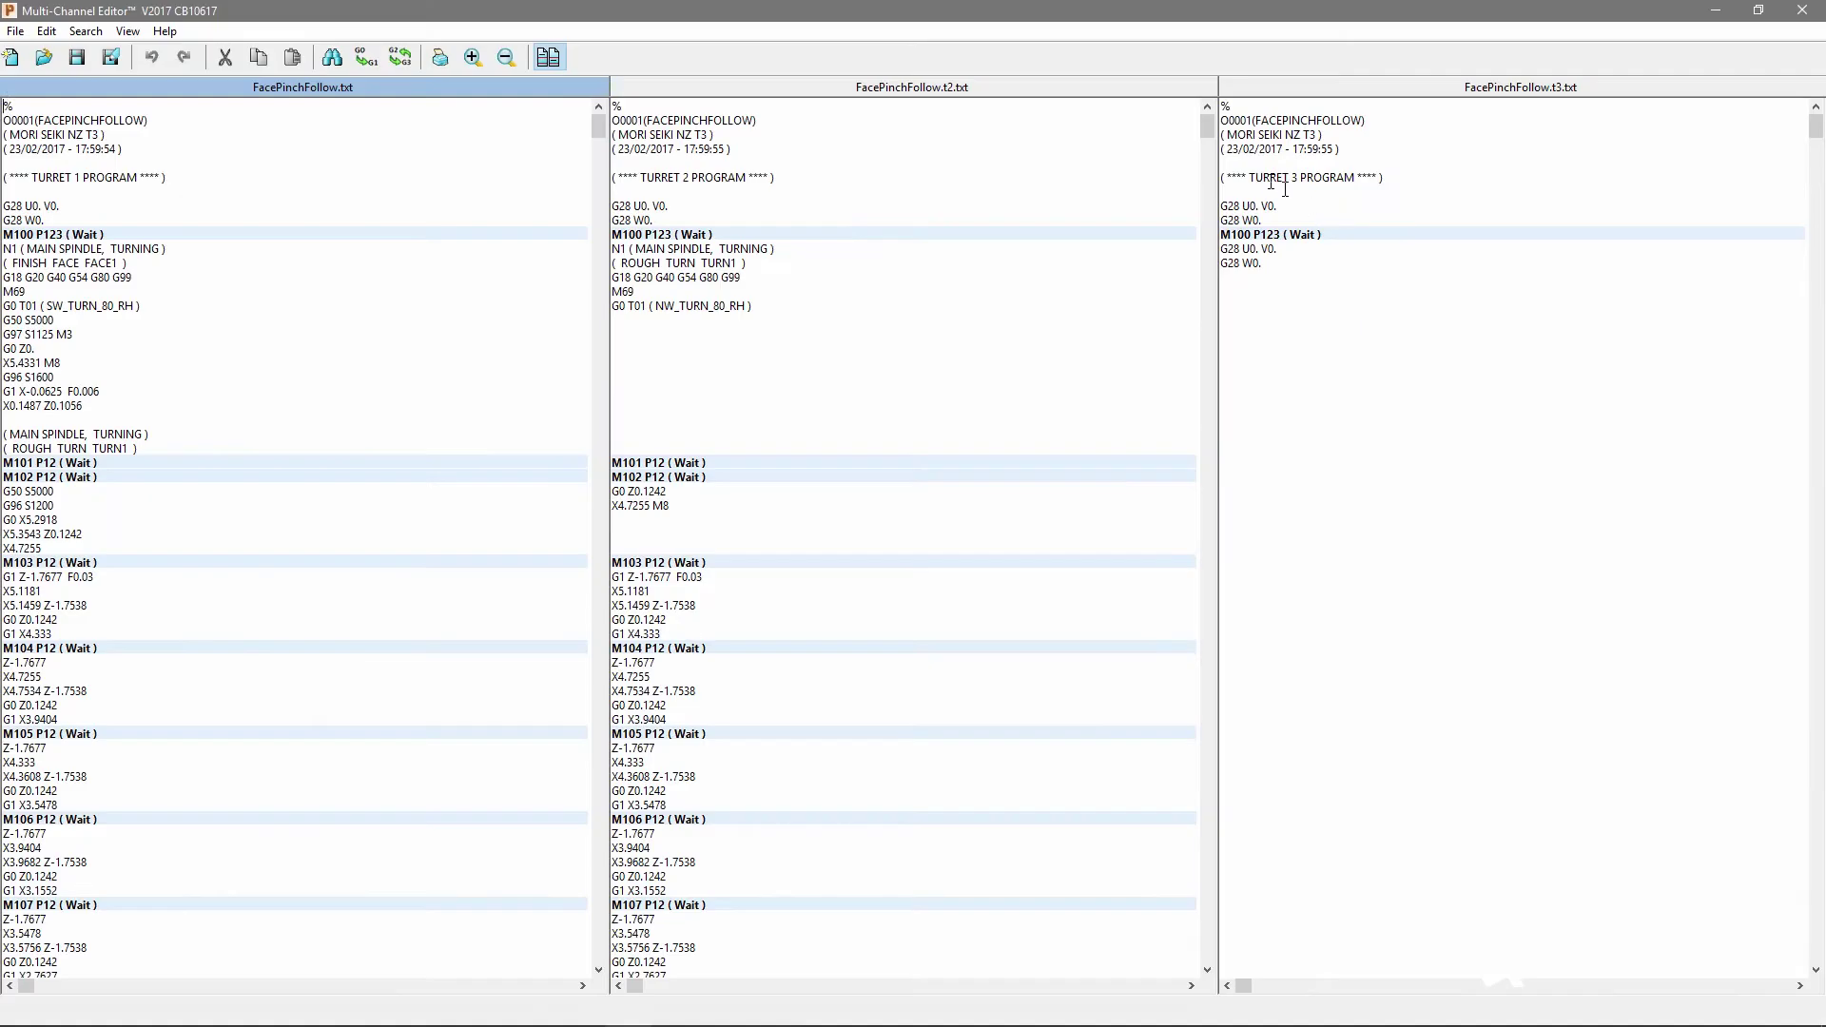
pyautogui.moveTo(1210, 142); pyautogui.dragTo(1206, 154)
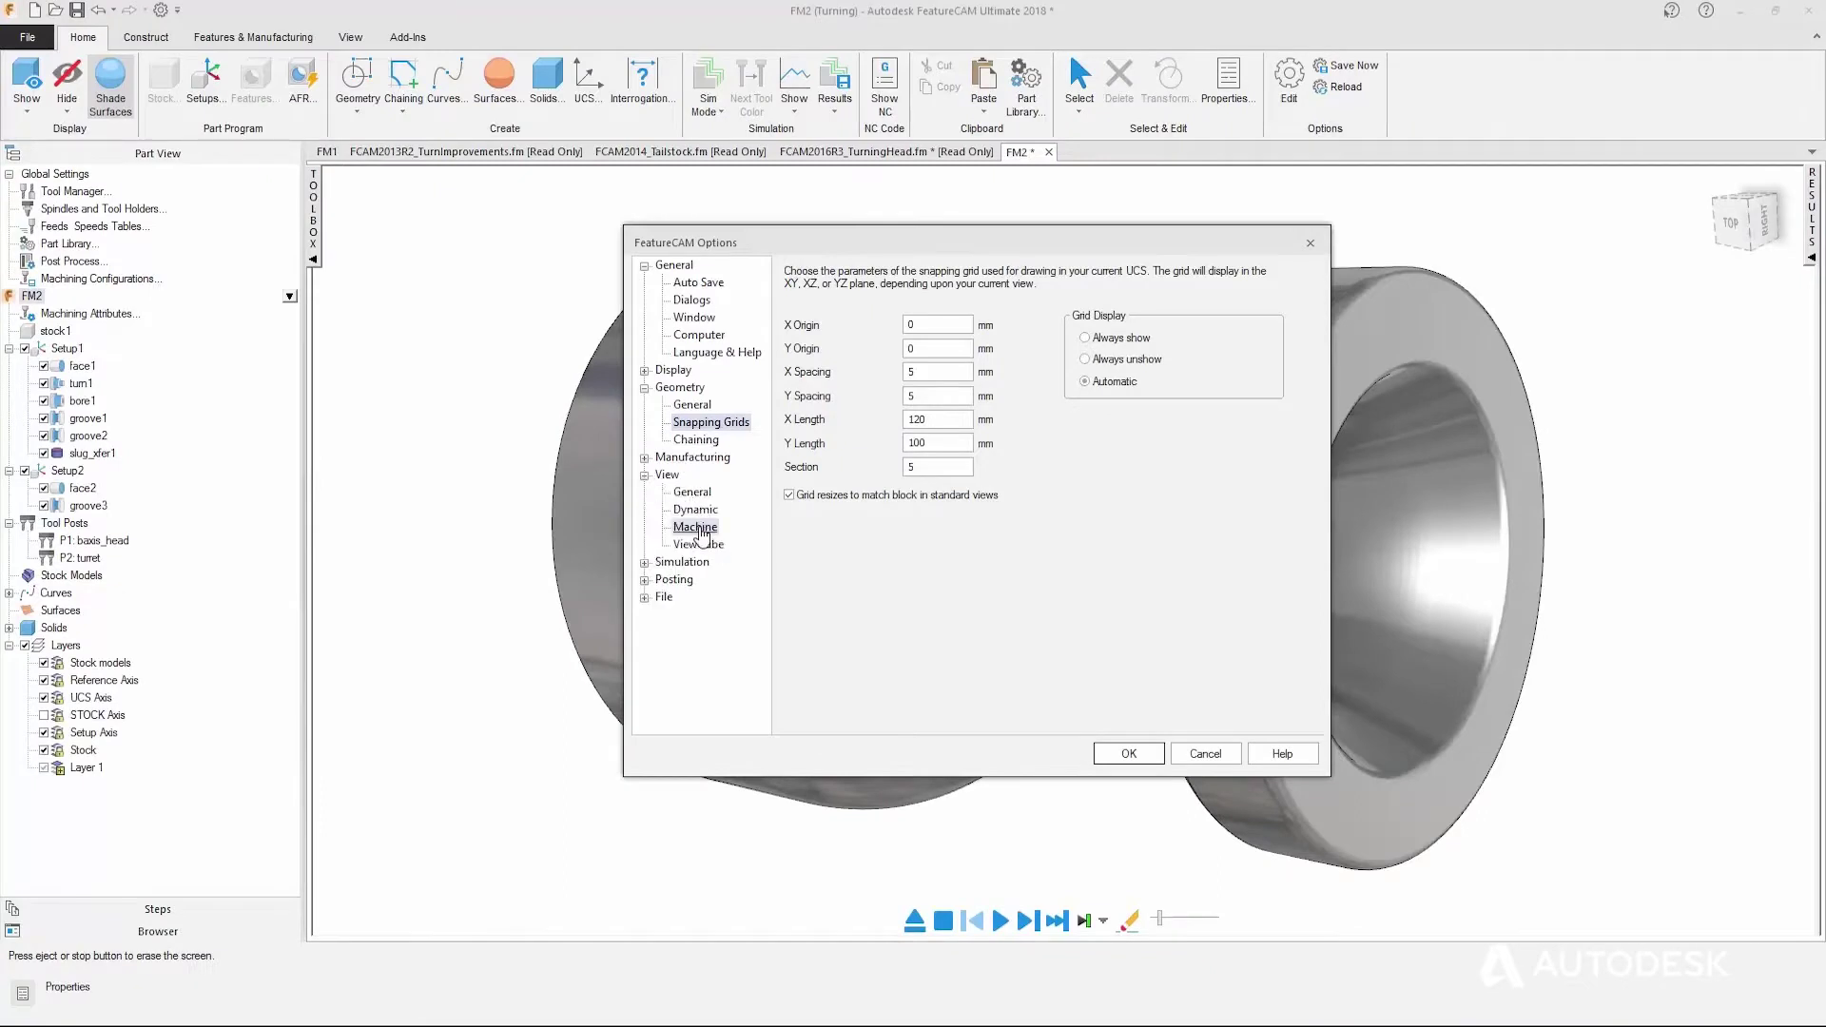
# - Review the View > Machine and Simulation > Round Stock options, then accept the Options dialog
pyautogui.click(695, 527)
pyautogui.click(706, 596)
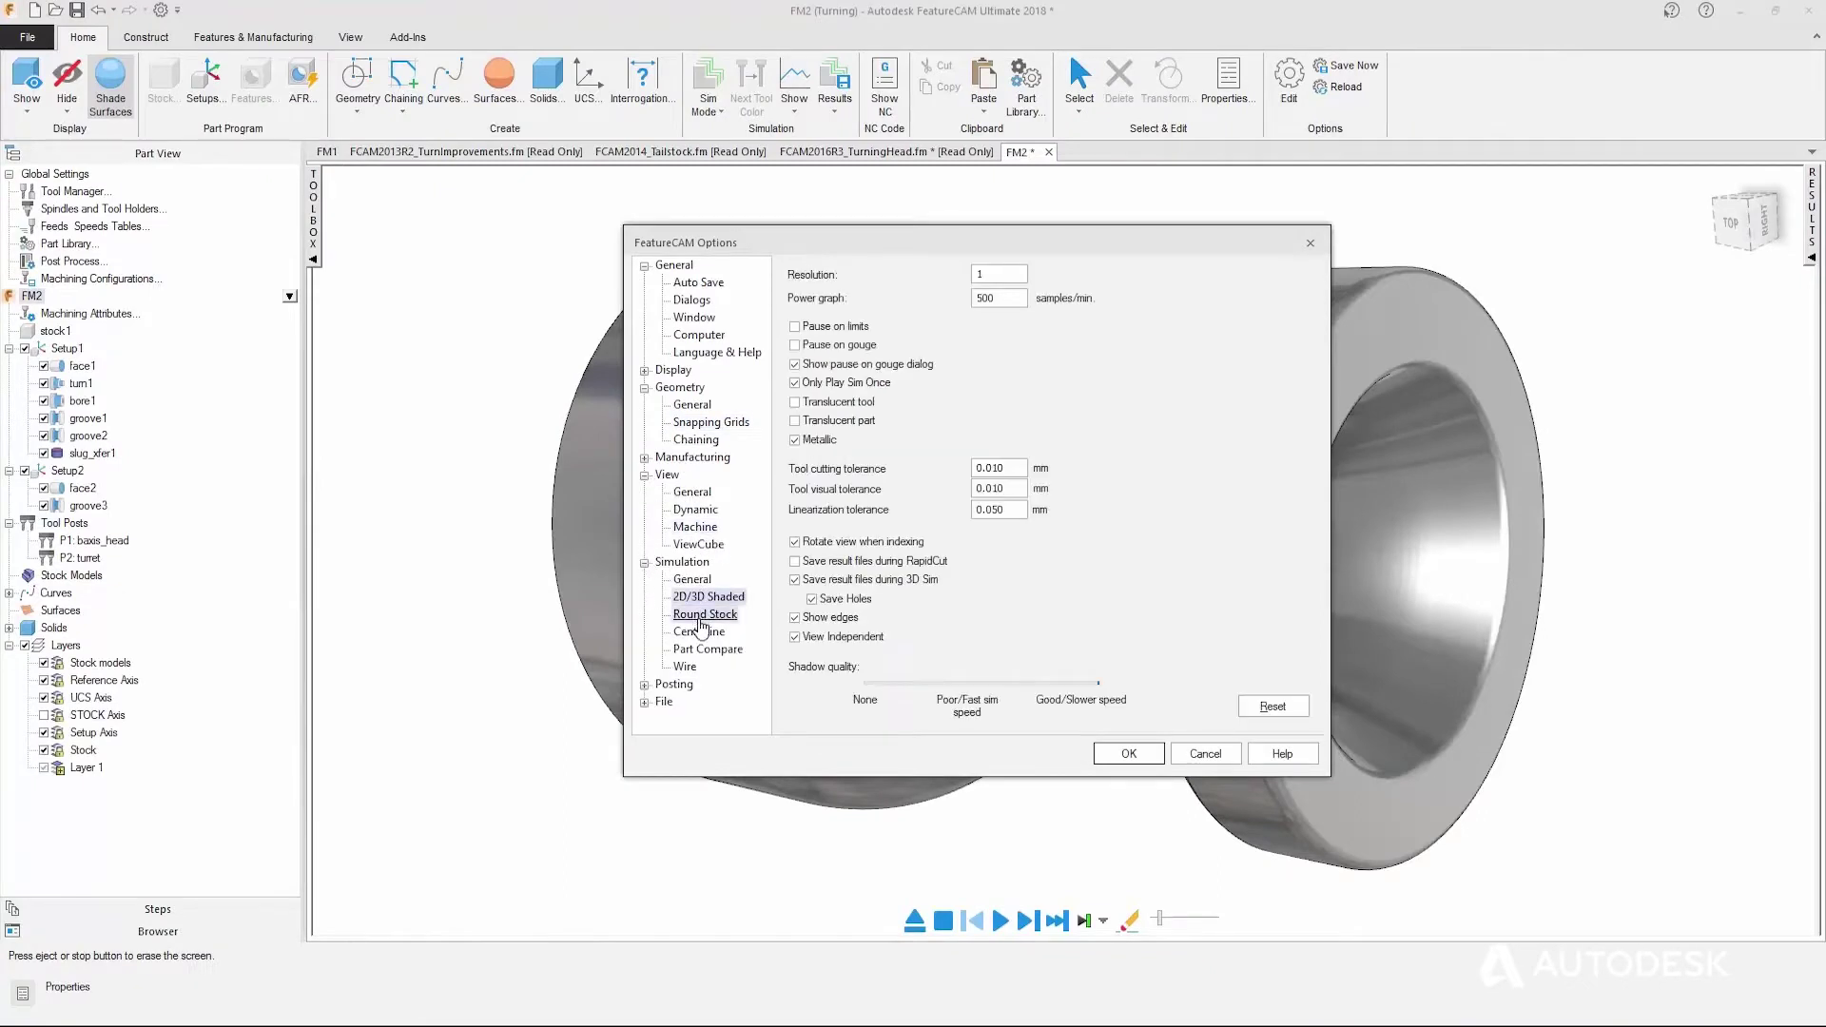
pyautogui.click(1127, 754)
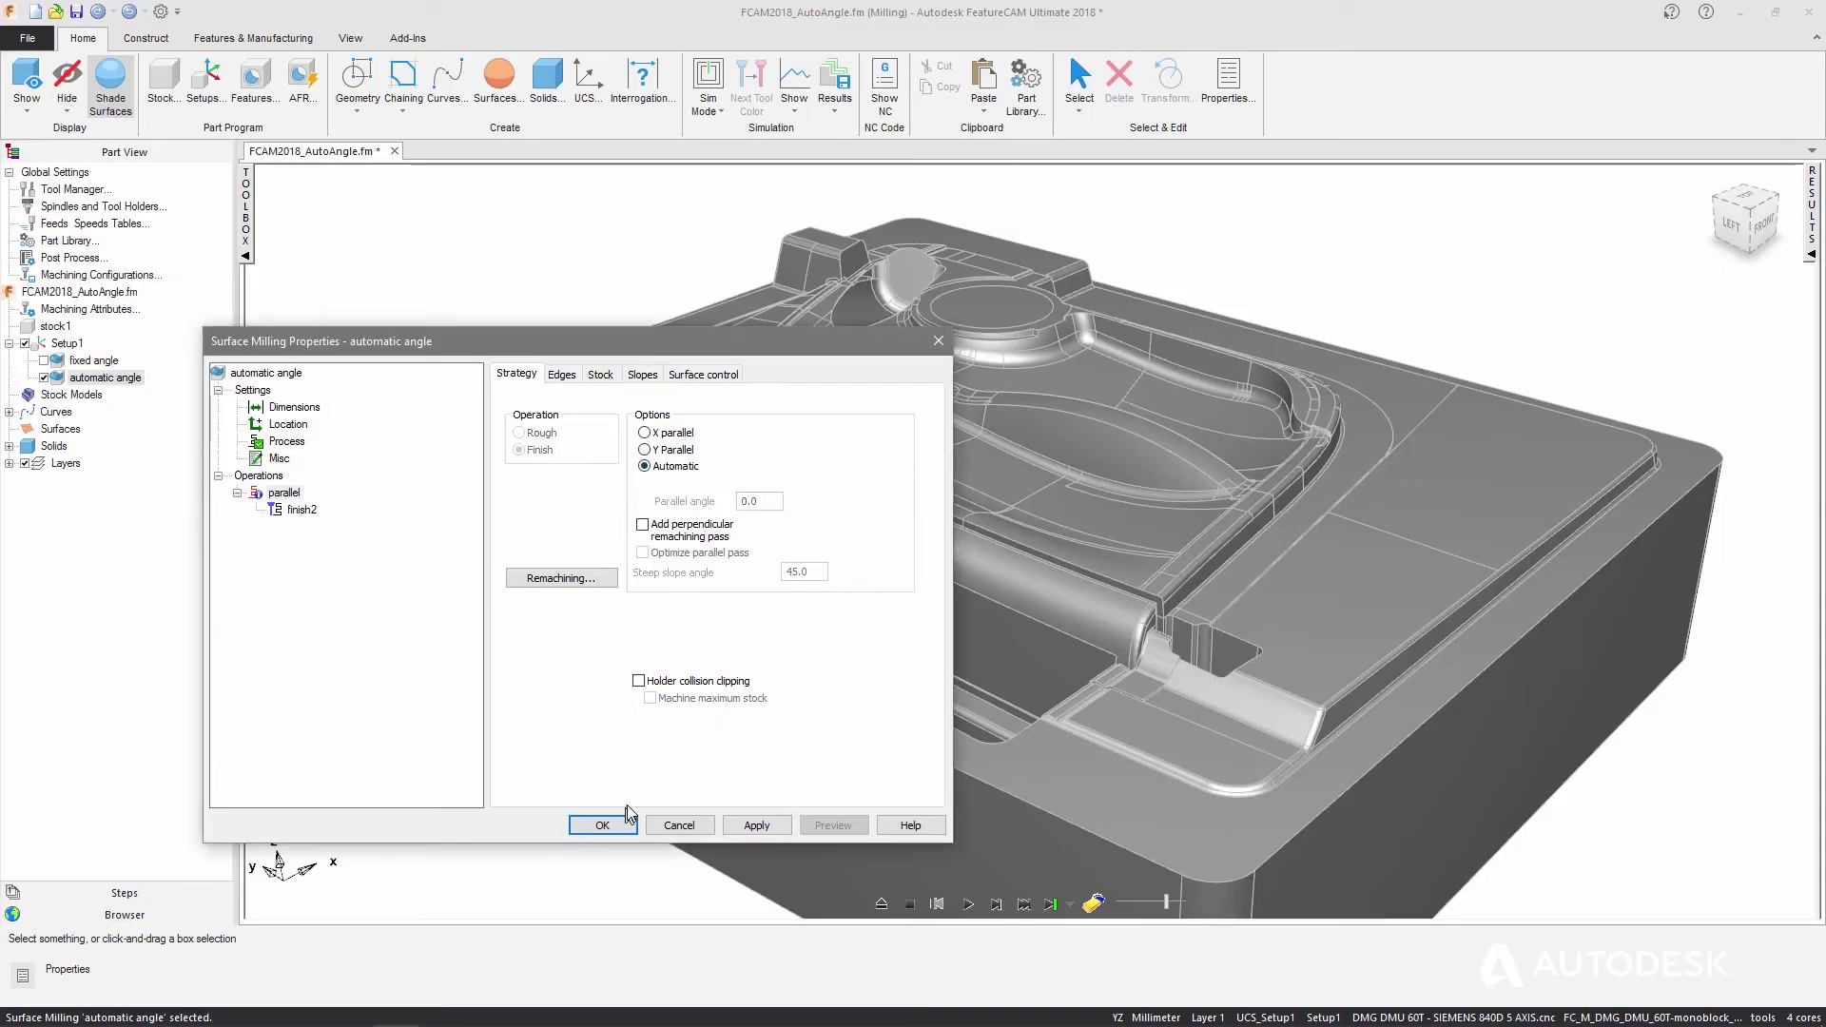
# - Accept Automatic surface milling, play the toolpaths, and zoom and pan across the pockets
pyautogui.click(614, 825)
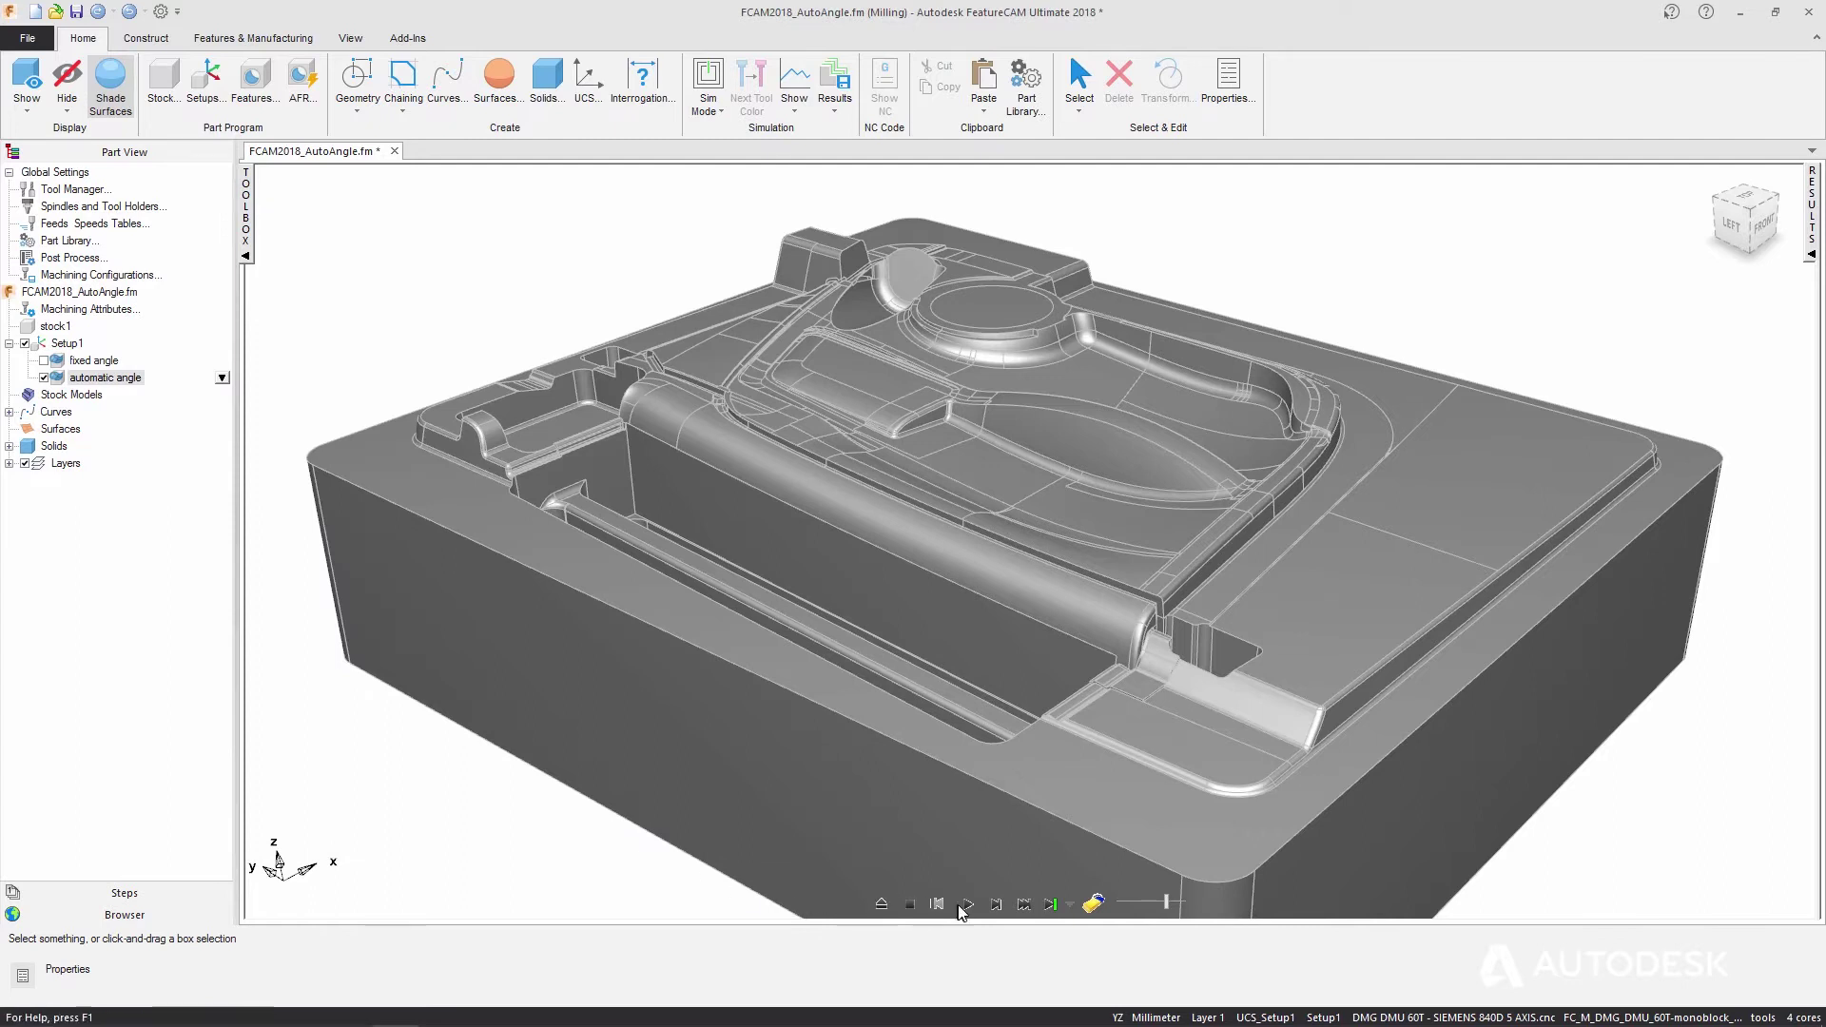
pyautogui.click(965, 905)
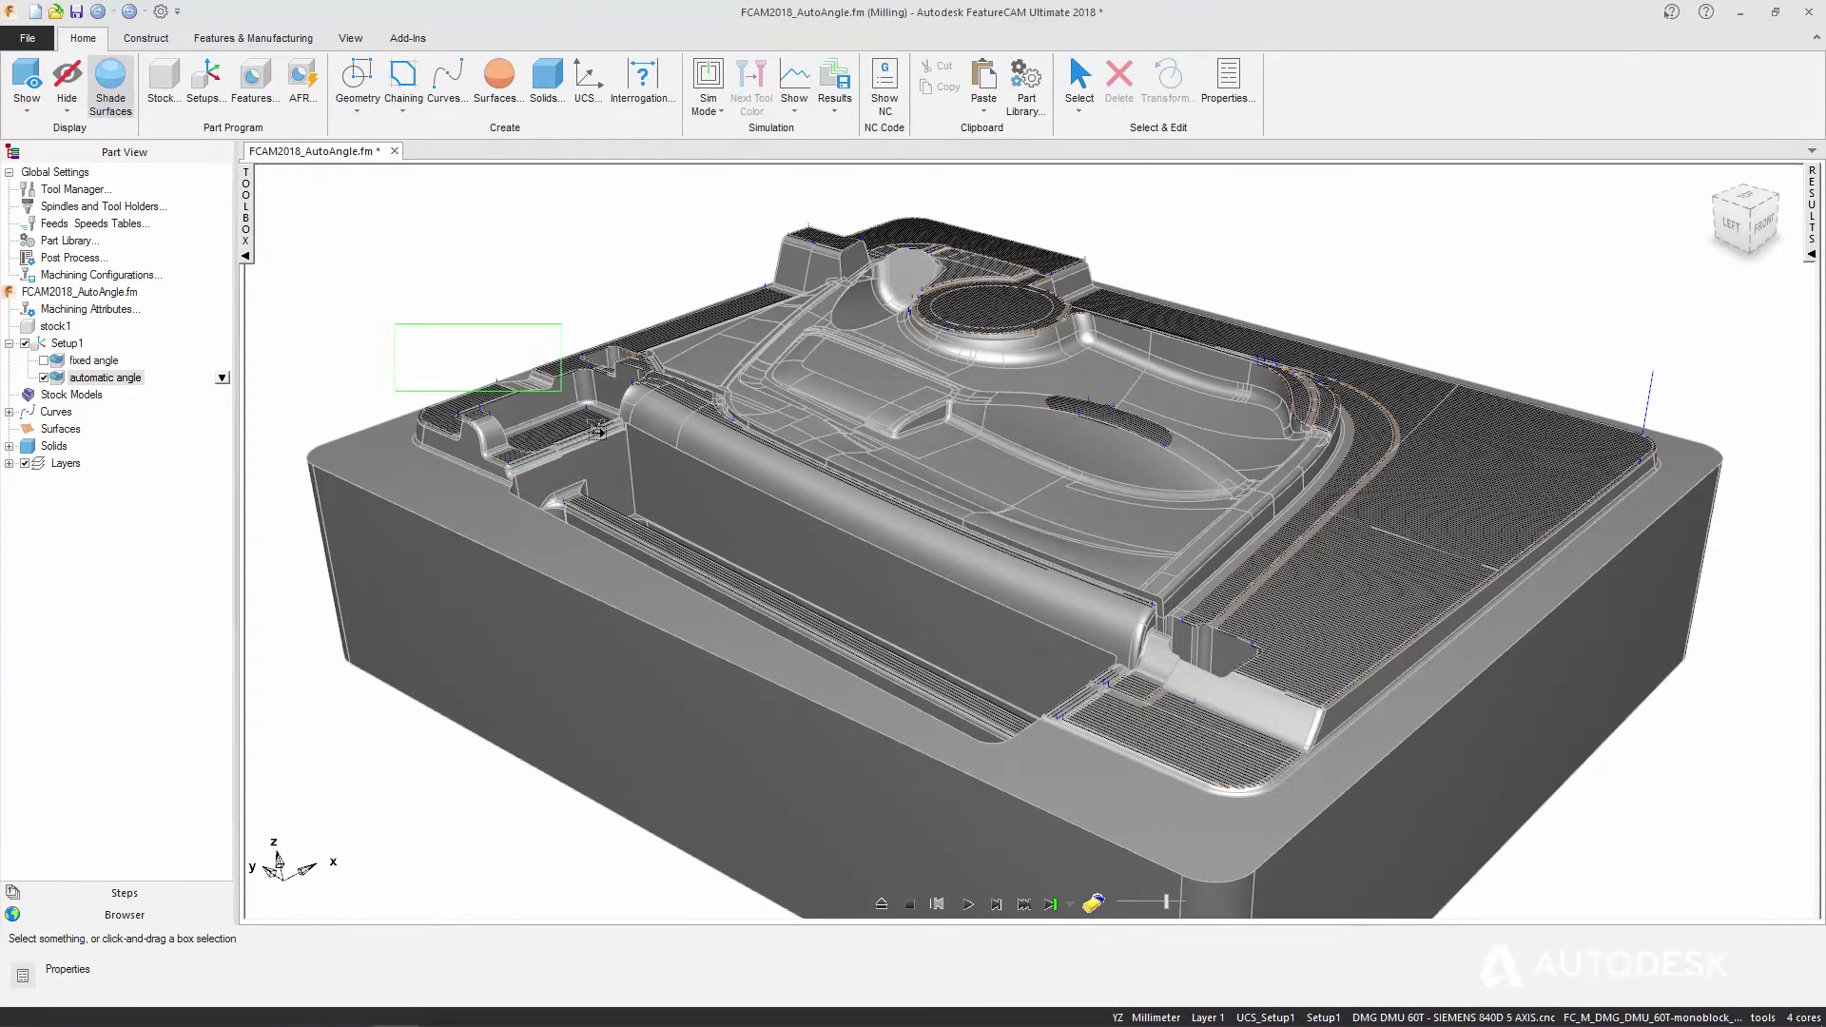
pyautogui.moveTo(626, 496); pyautogui.dragTo(625, 498)
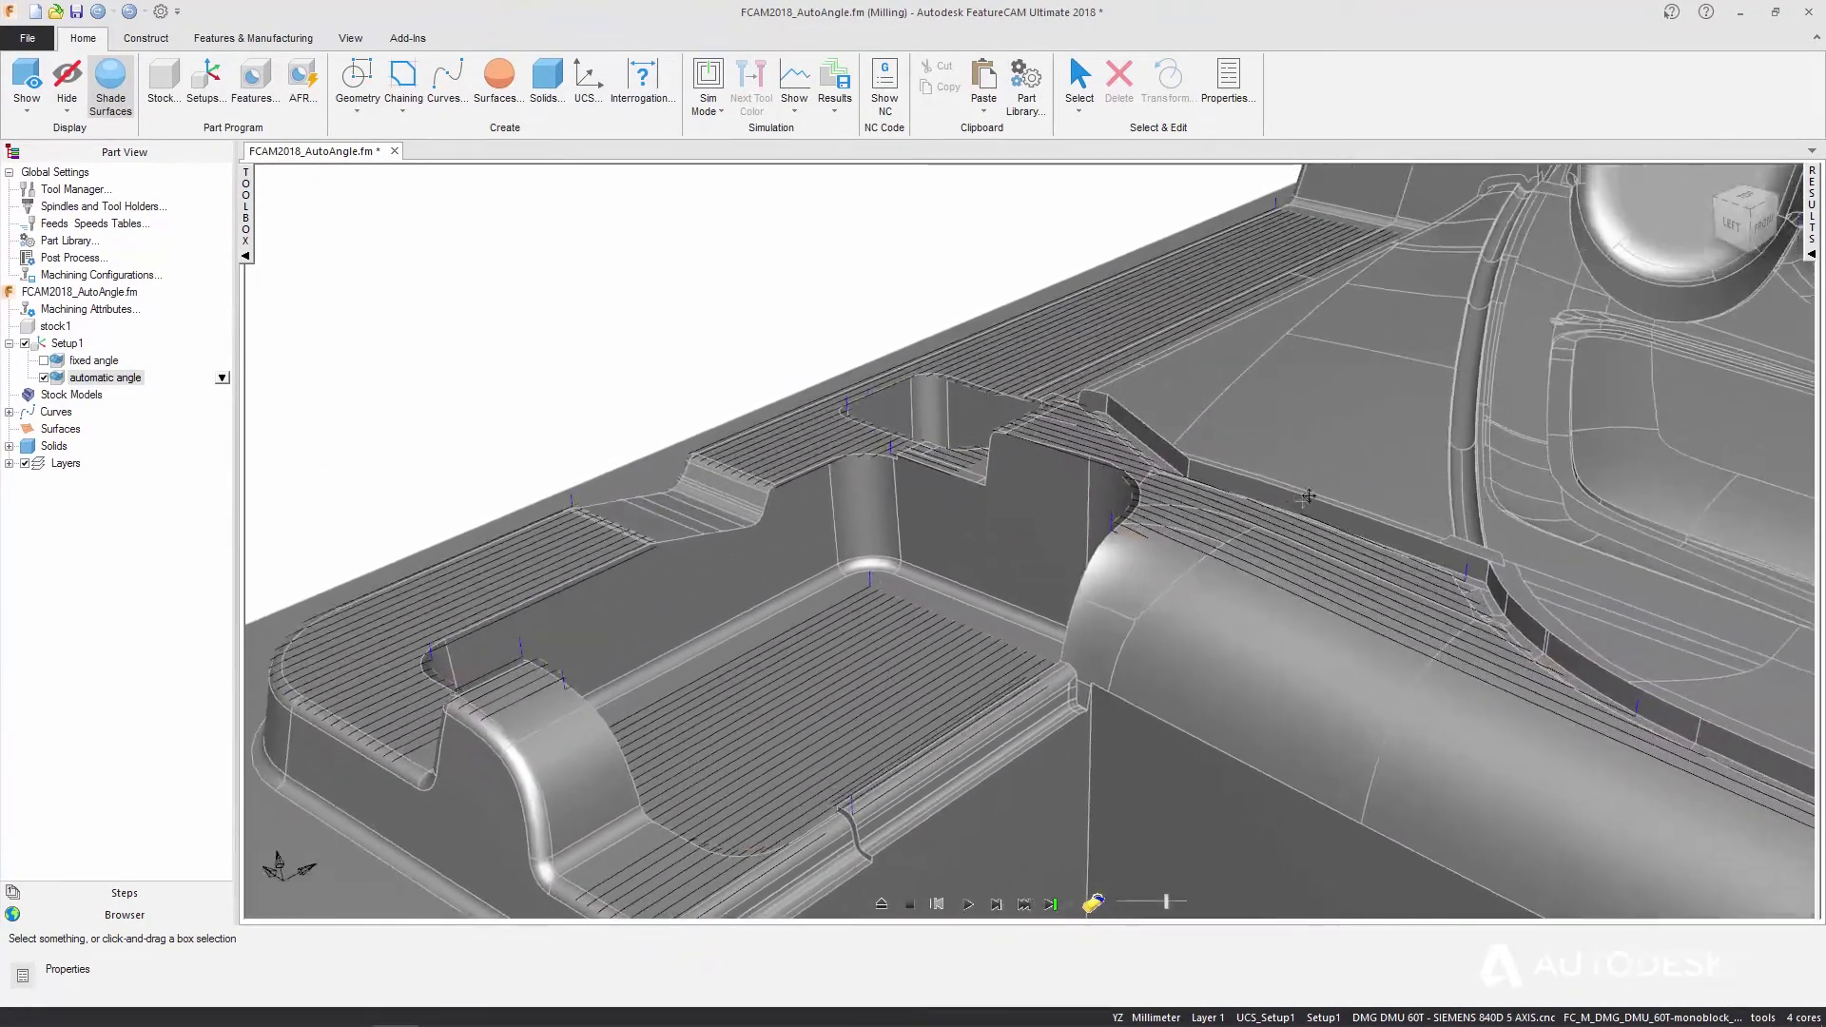
pyautogui.moveTo(1285, 483)
pyautogui.mouseDown(button='middle')
pyautogui.moveTo(1110, 636)
pyautogui.moveTo(1506, 697)
pyautogui.mouseUp(button='middle')
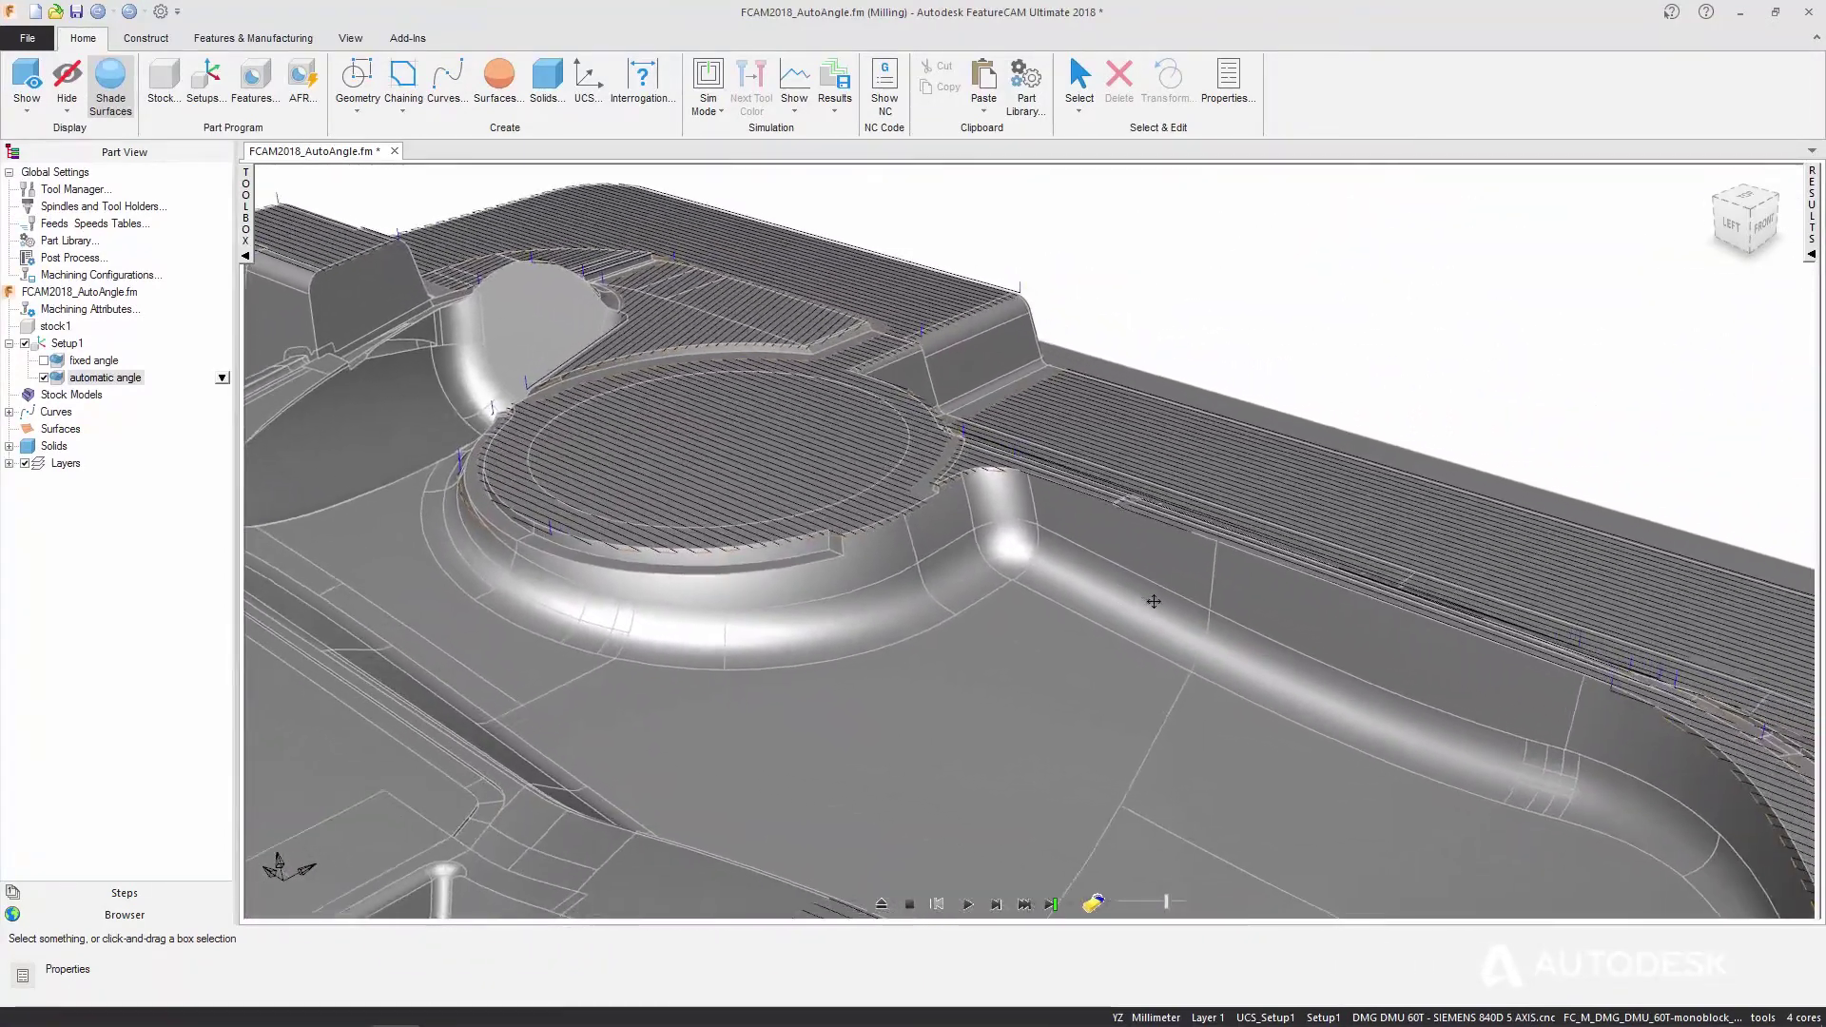
pyautogui.moveTo(1506, 692); pyautogui.dragTo(1102, 588, button='middle')
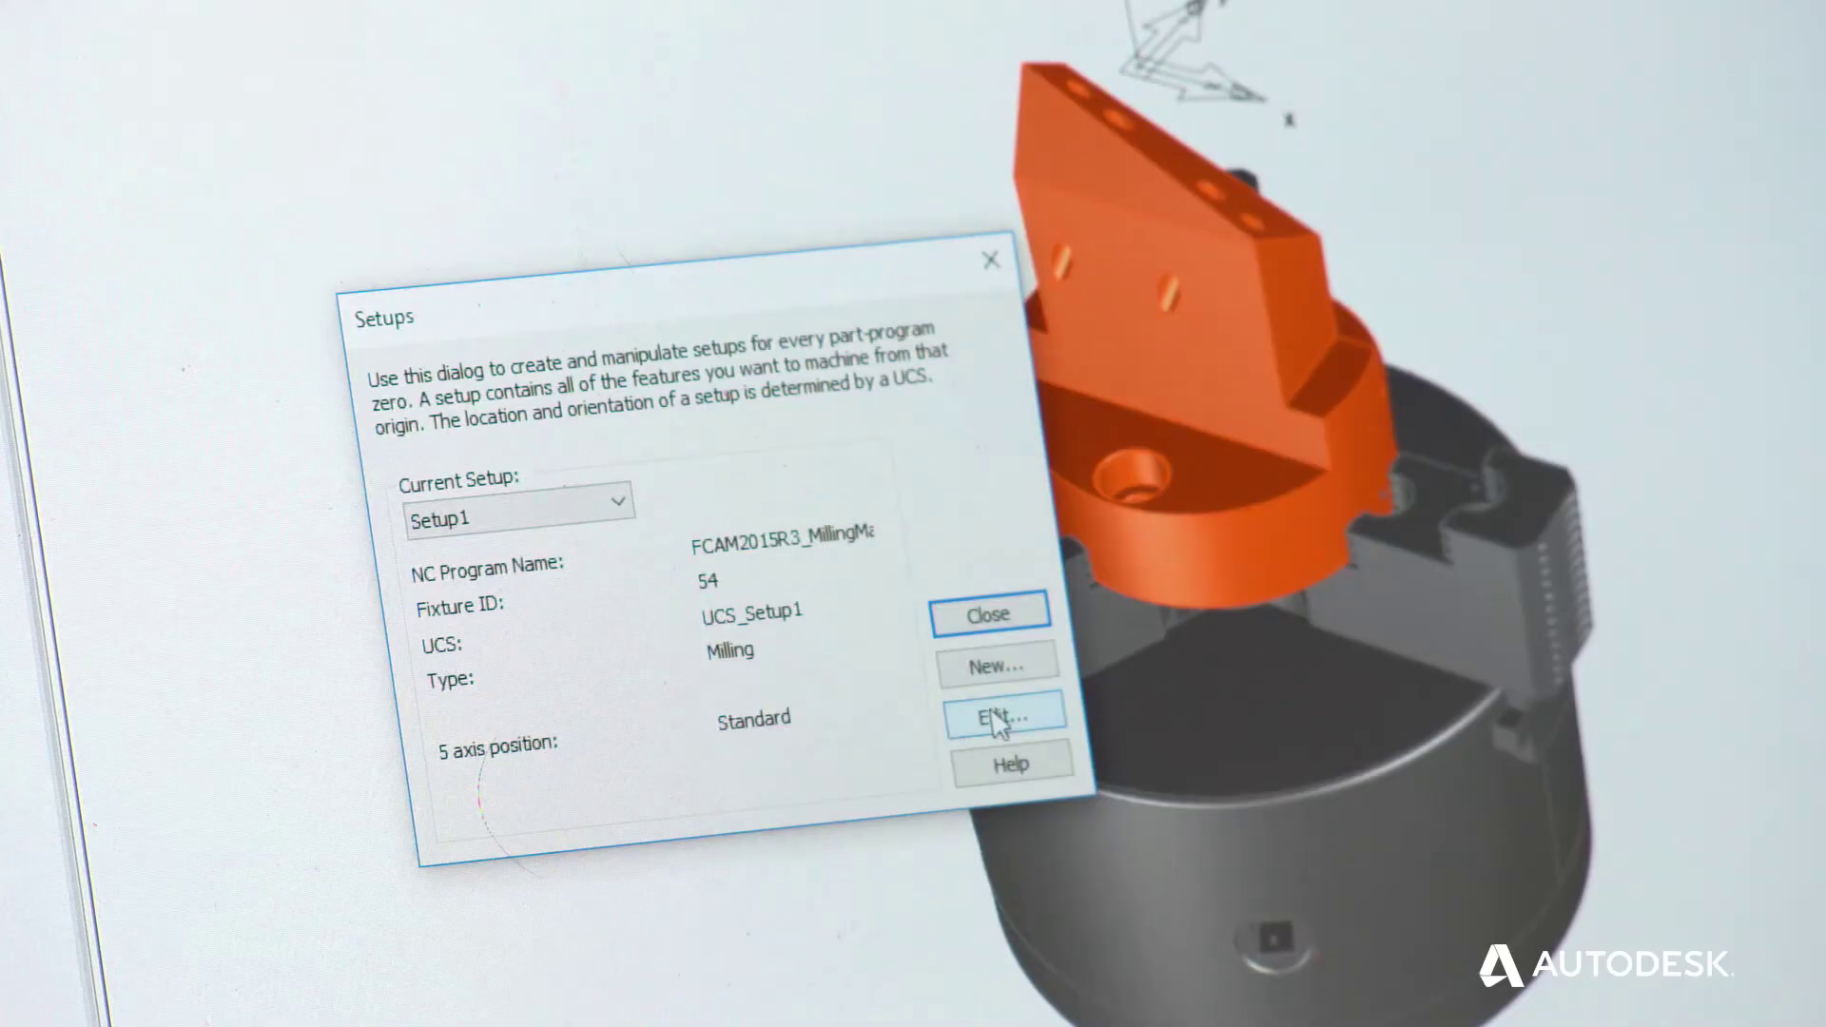
# - Edit Setup1 and change its 5 axis position option to Use Axis Limits
pyautogui.click(998, 721)
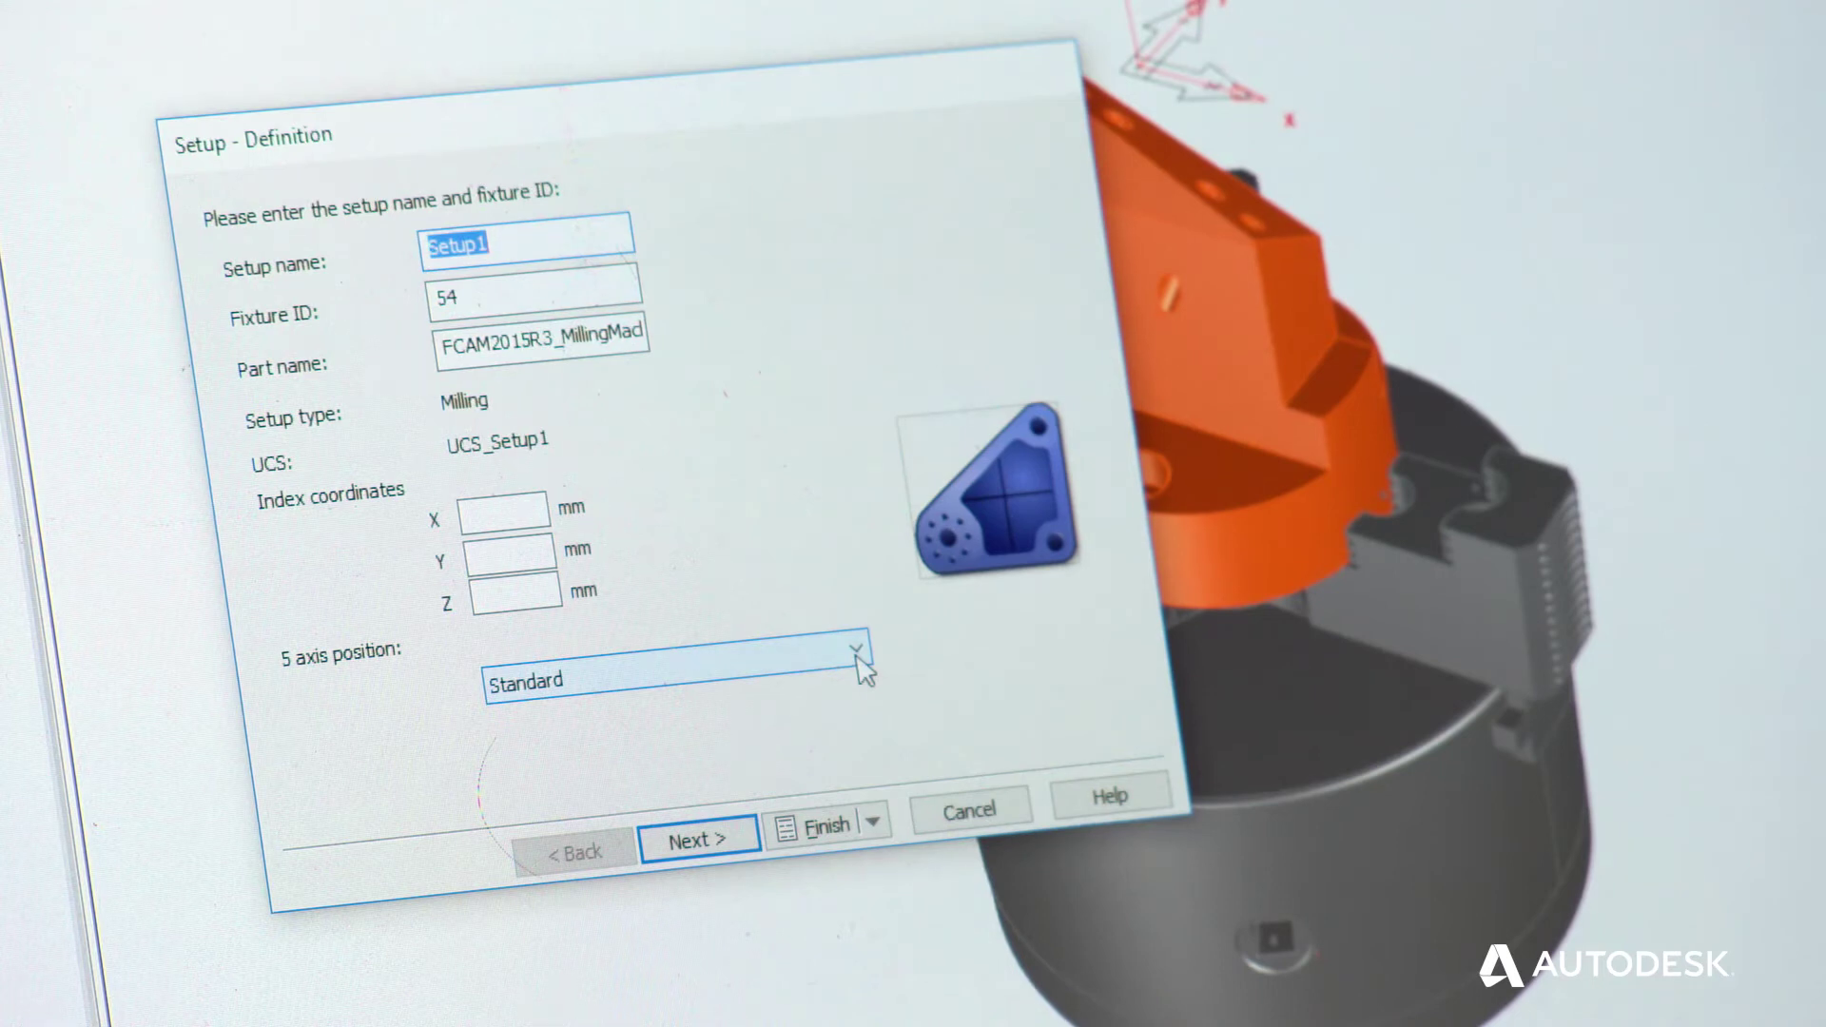
pyautogui.click(857, 657)
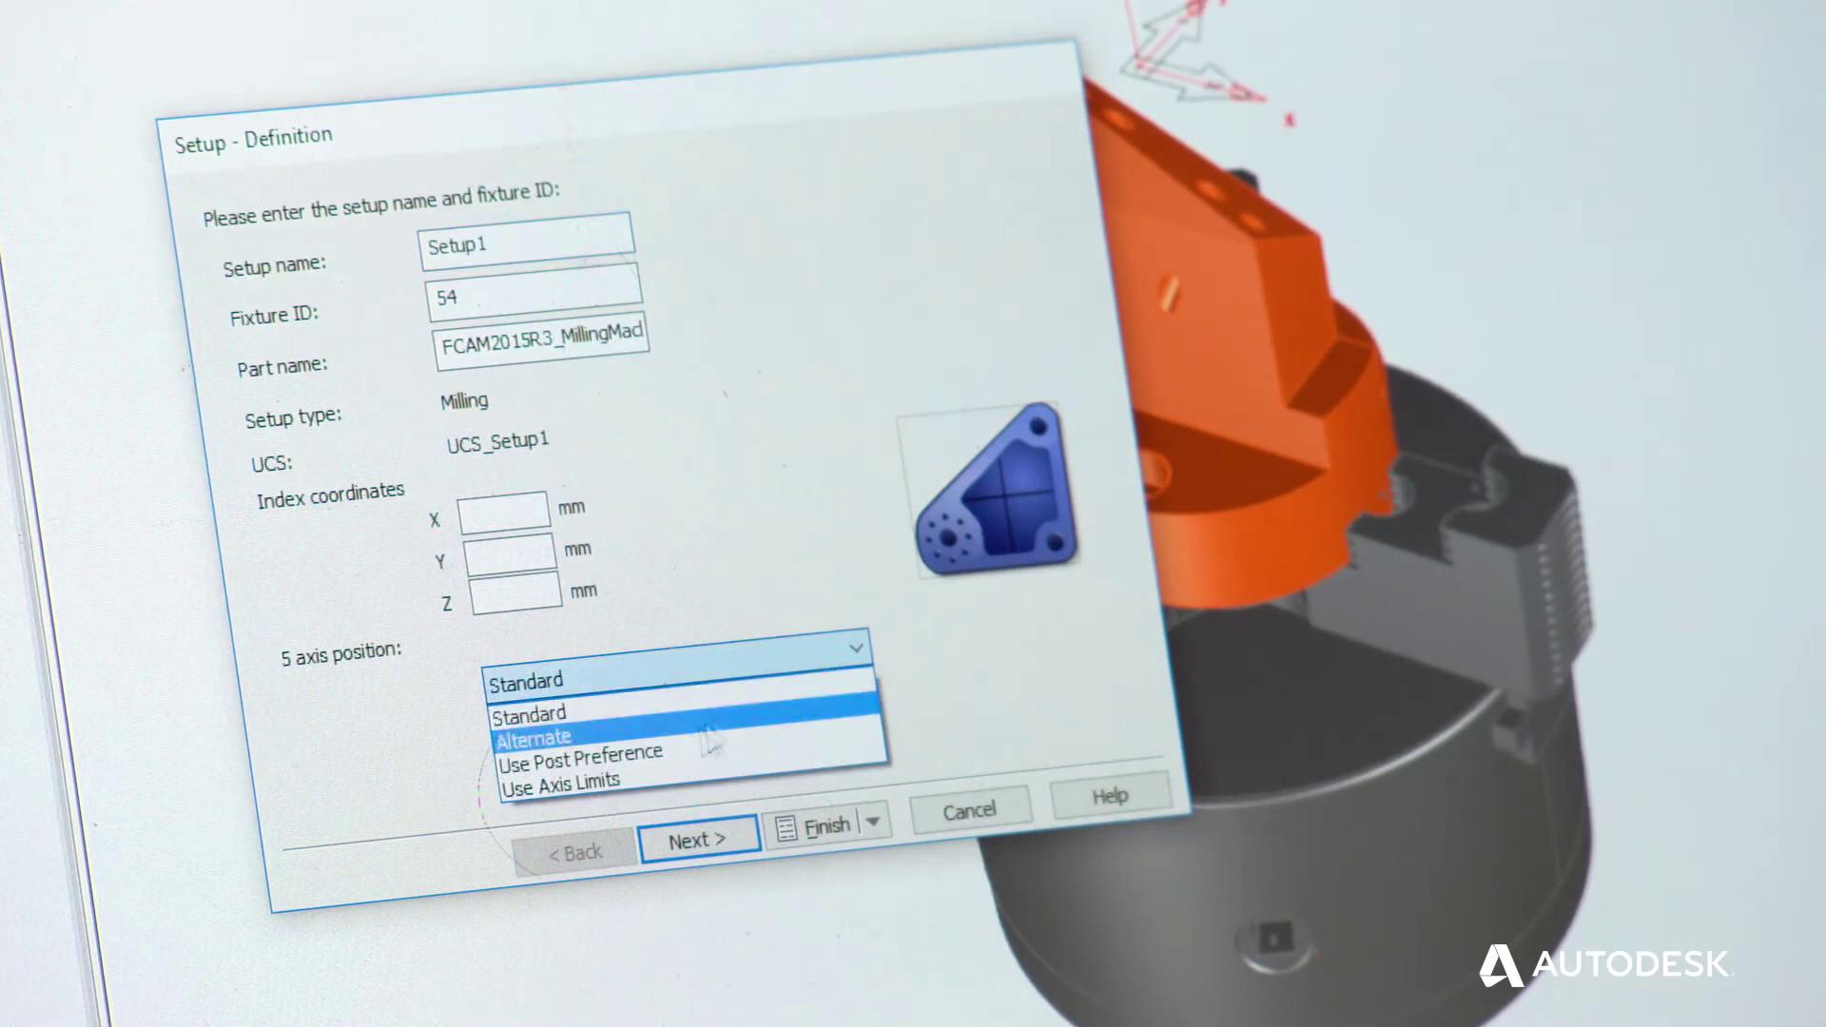
pyautogui.click(614, 788)
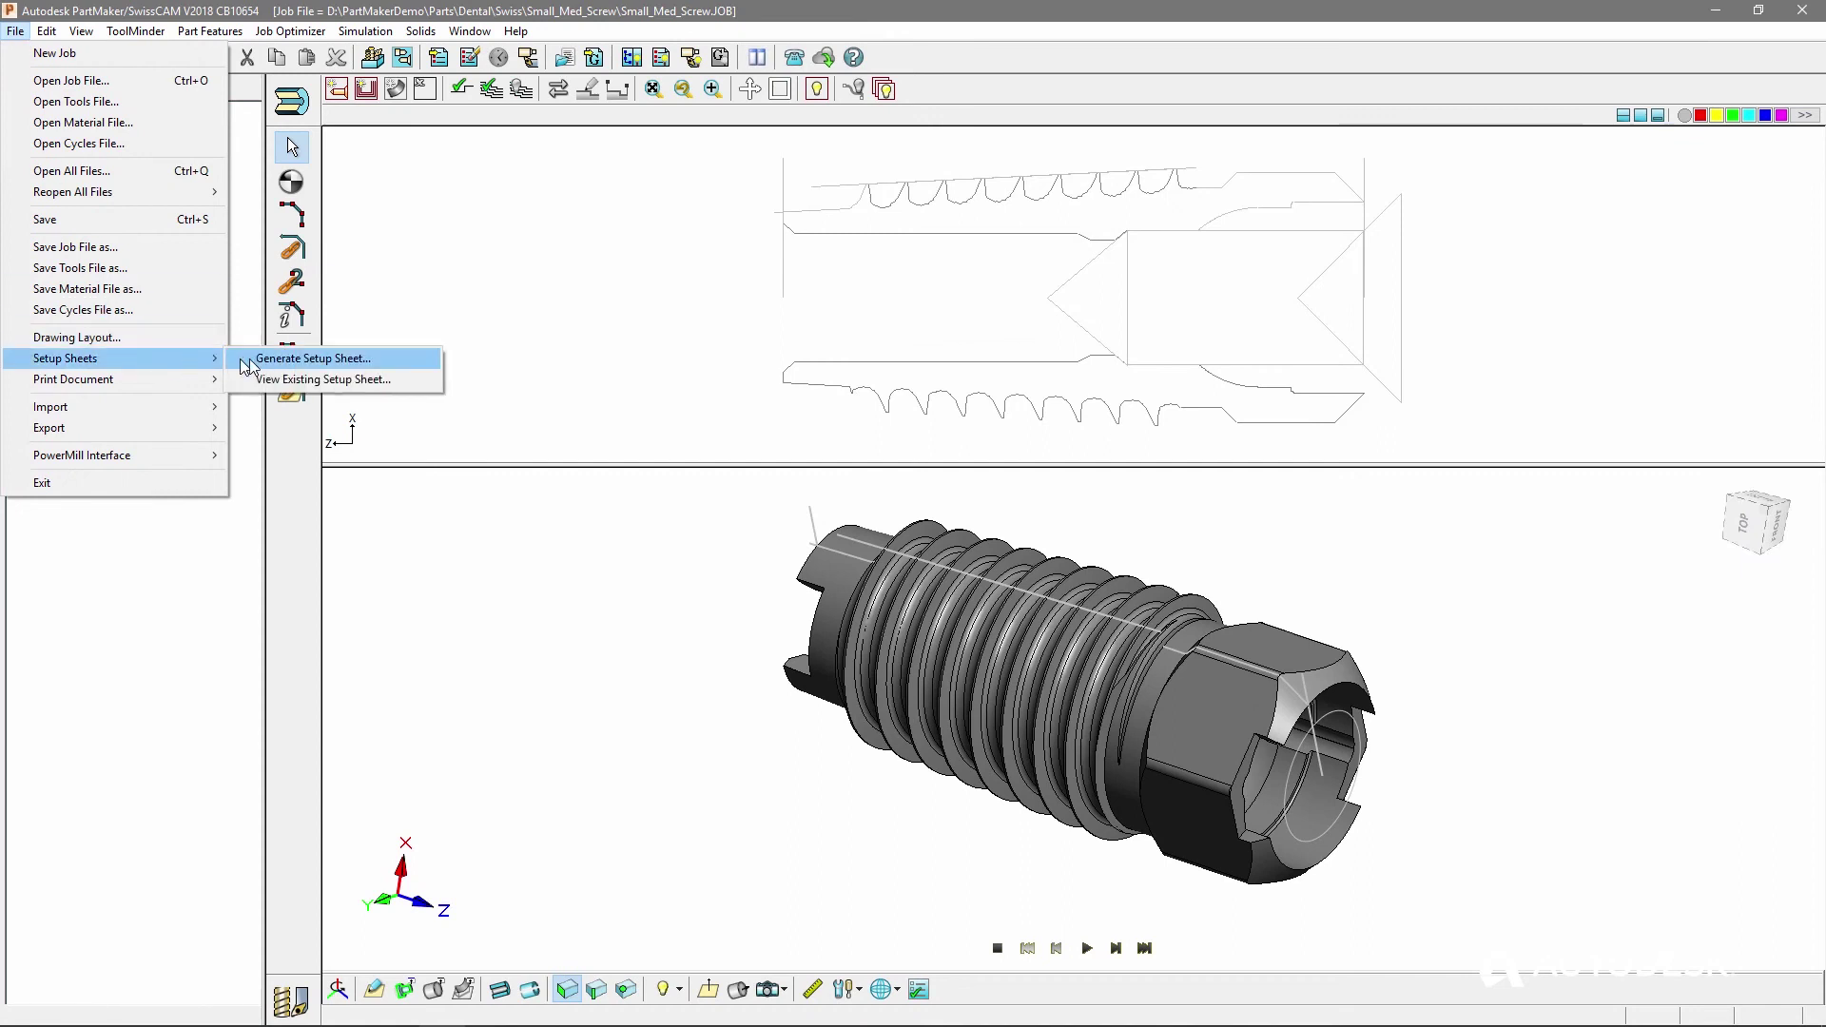
# - Generate and save a setup sheet from the PRS_params10_notes1_sim_3d template, then rotate the screw model
pyautogui.click(285, 359)
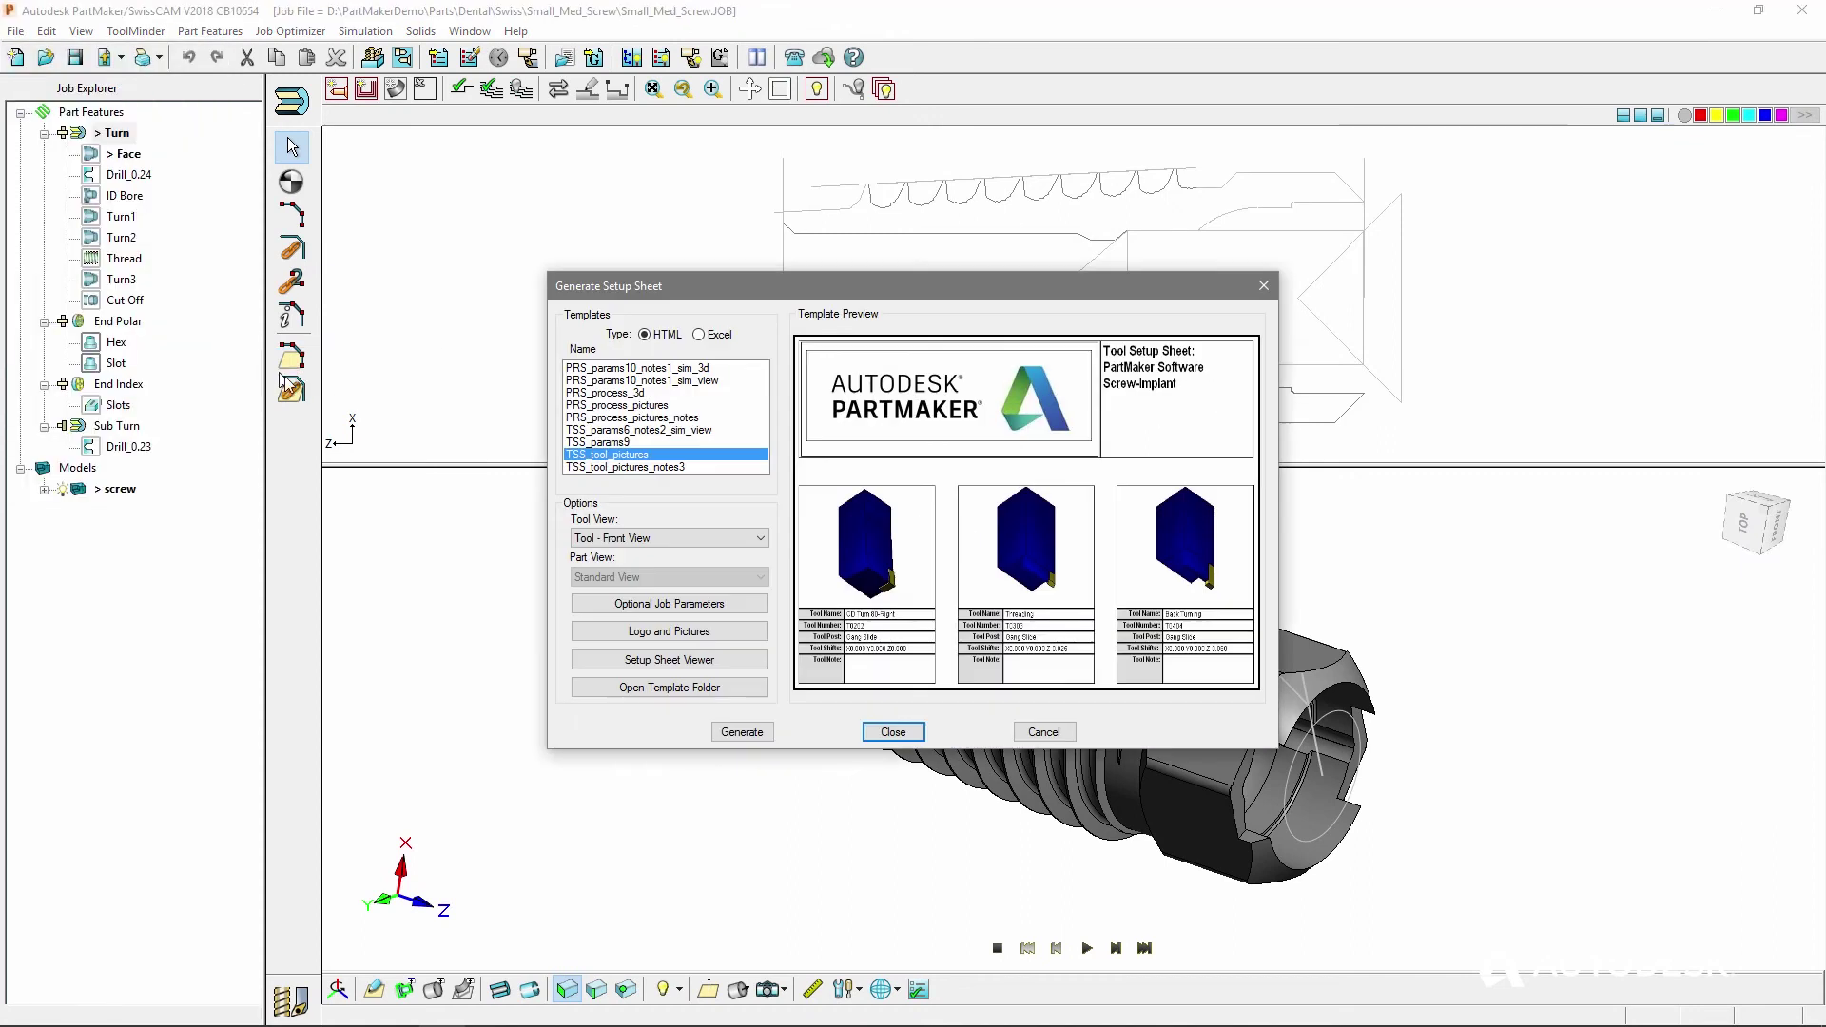
pyautogui.click(623, 369)
pyautogui.click(759, 736)
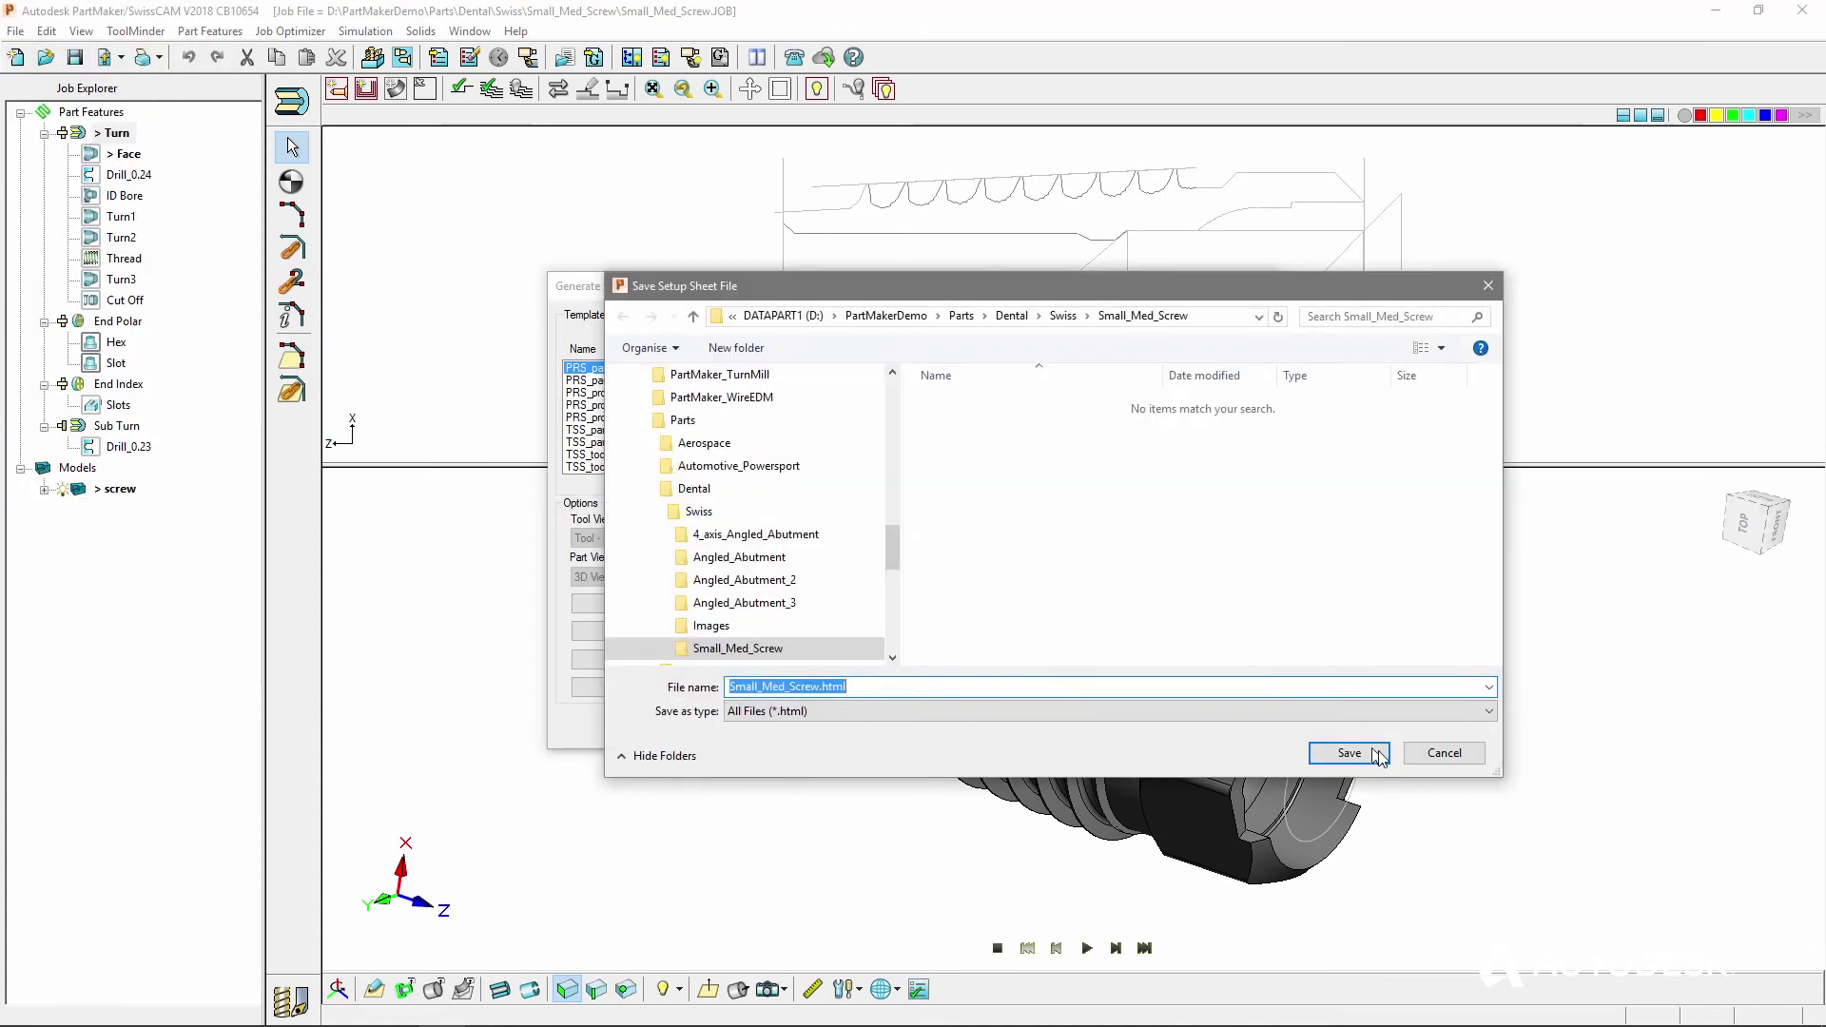
pyautogui.click(1370, 756)
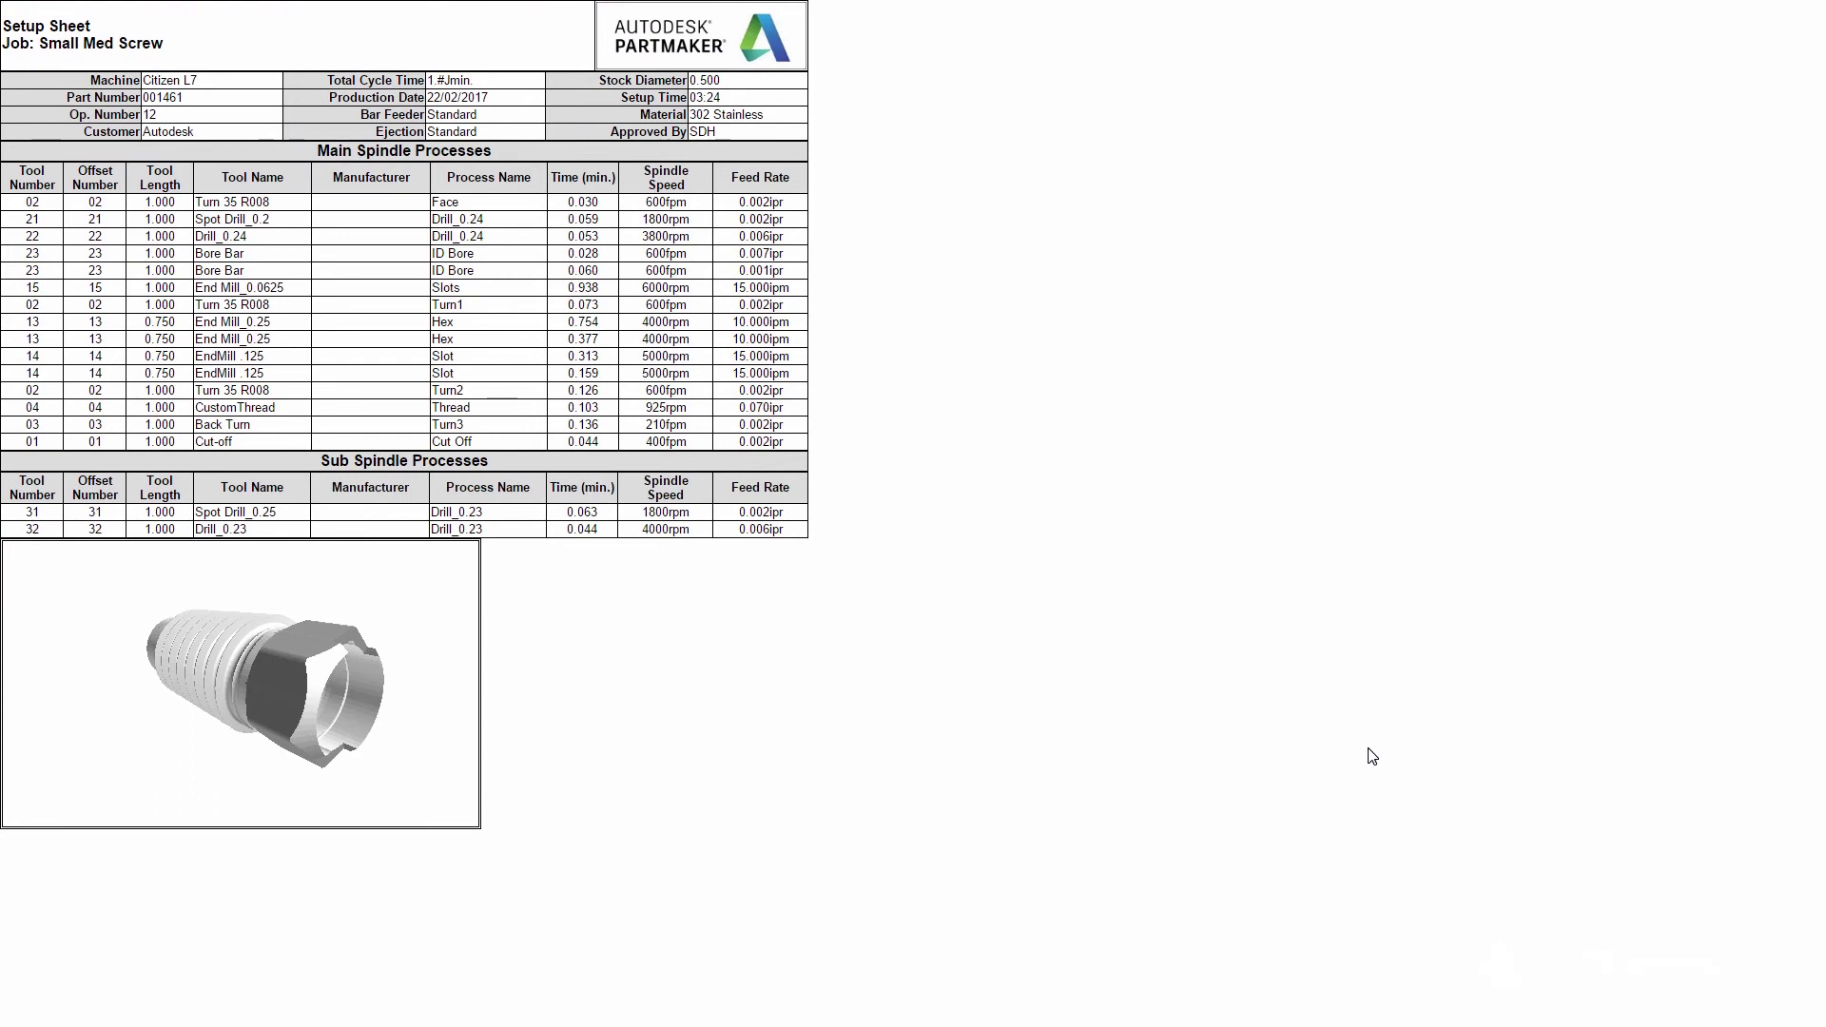
pyautogui.moveTo(434, 762); pyautogui.dragTo(593, 735)
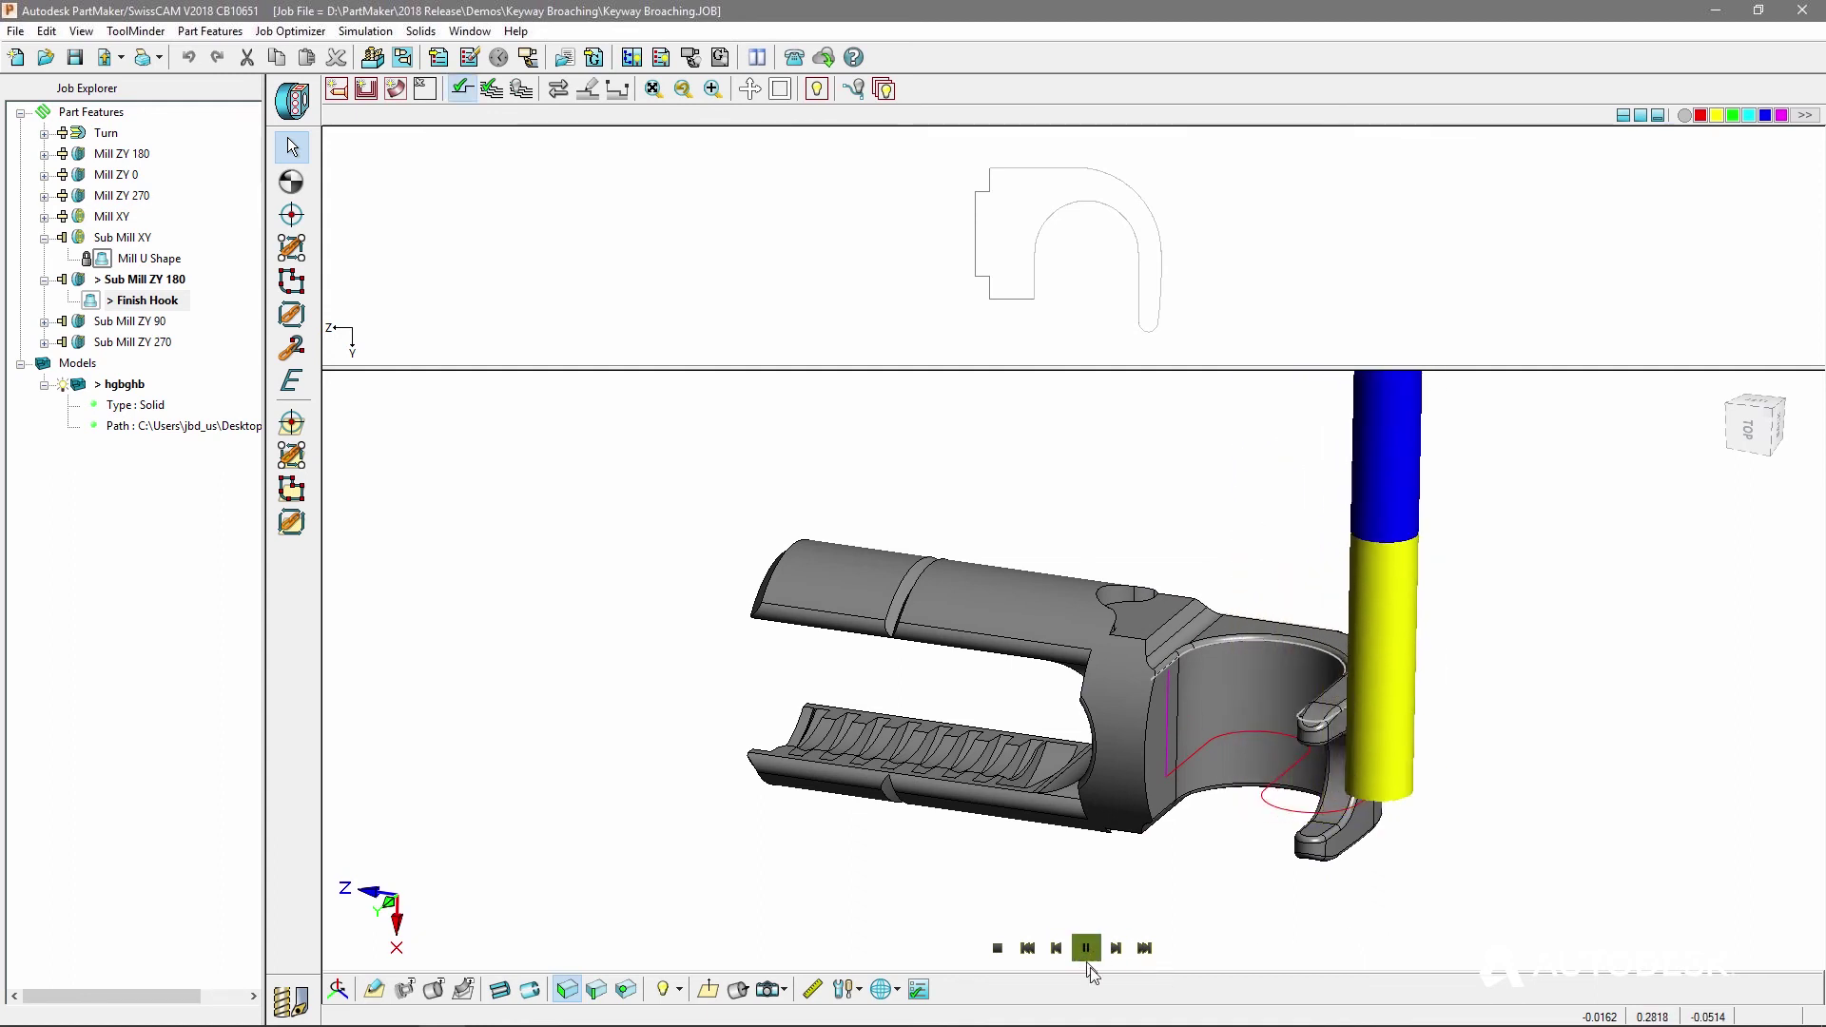
# - Play the Finish Hook milling simulation on the Sub Mill ZY 180 hook part
pyautogui.click(1087, 948)
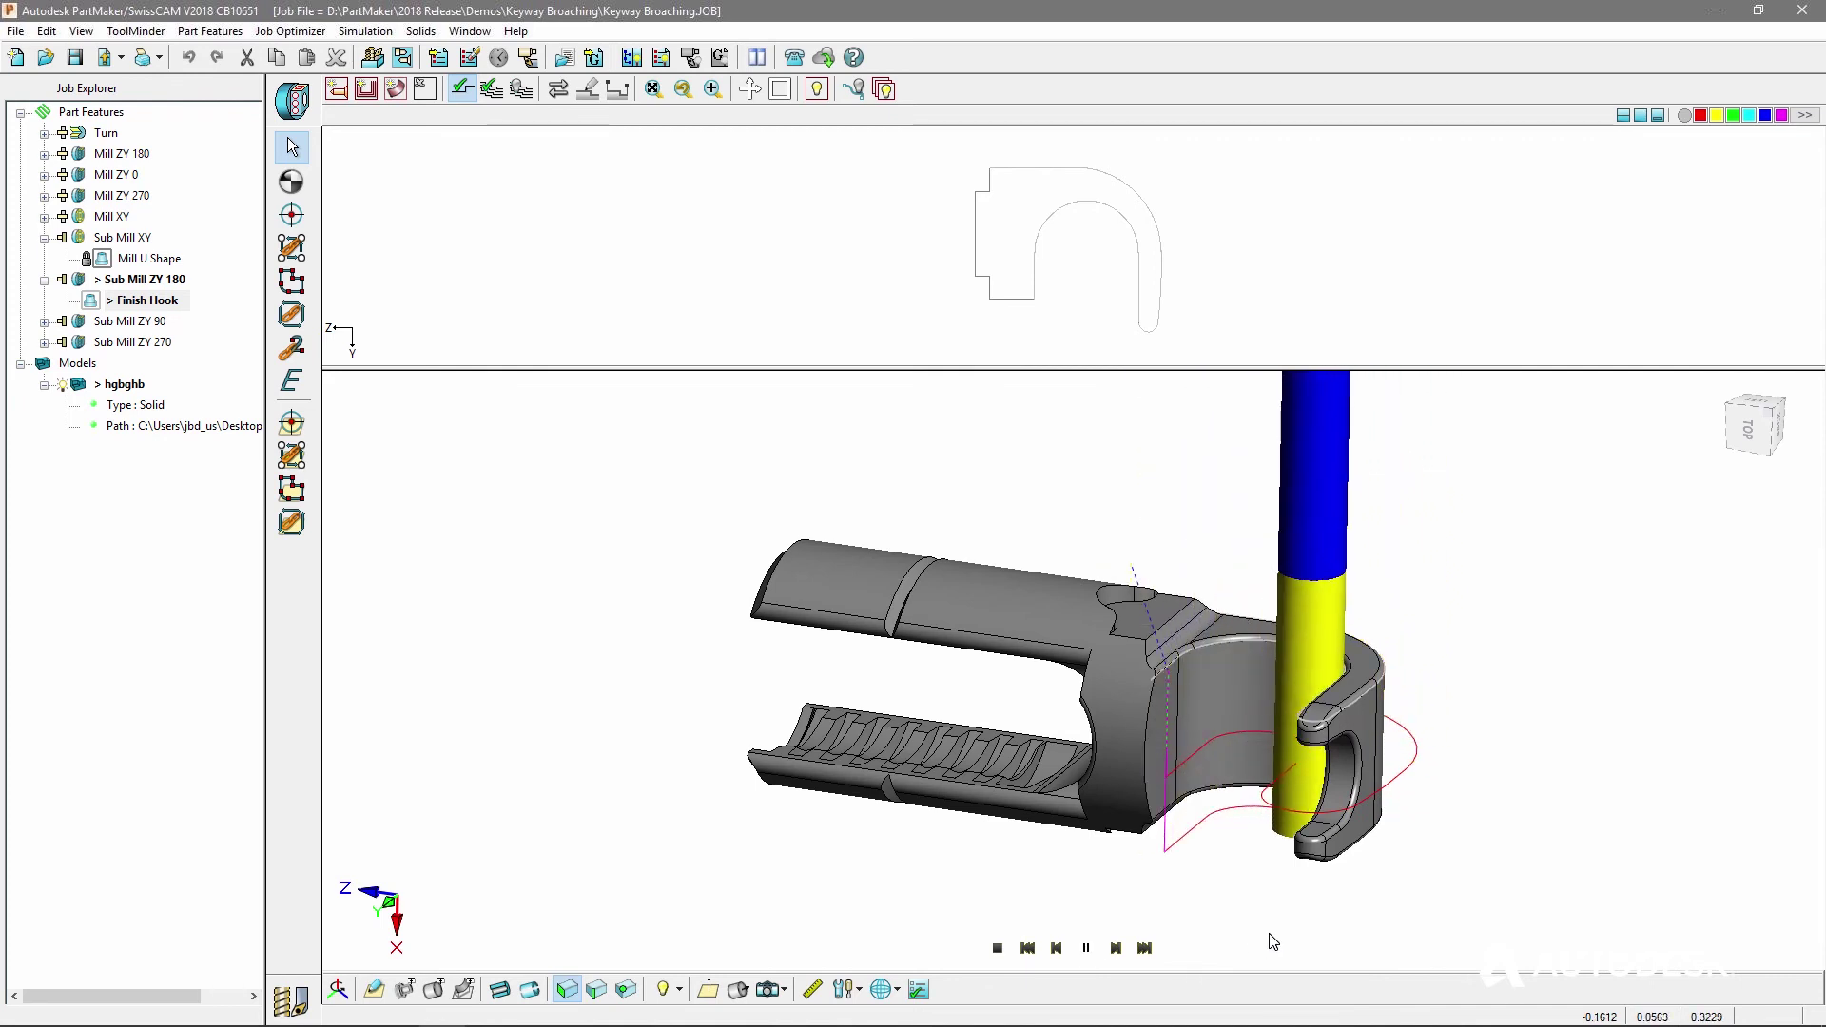